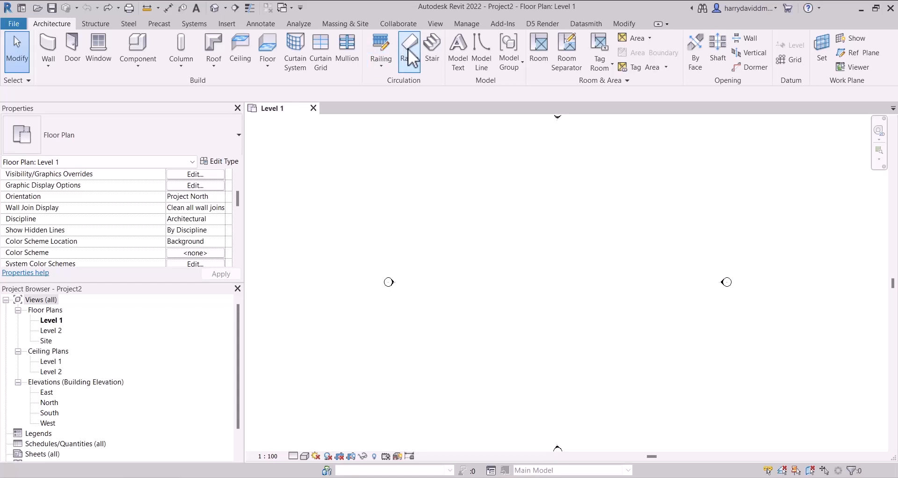
- Draw a straight 22-riser stair run vertically on the Level 1 plan, using the assembled stair type 190mm max riser 250mm going
{"action": "left_click", "coordinate": [430, 63]}
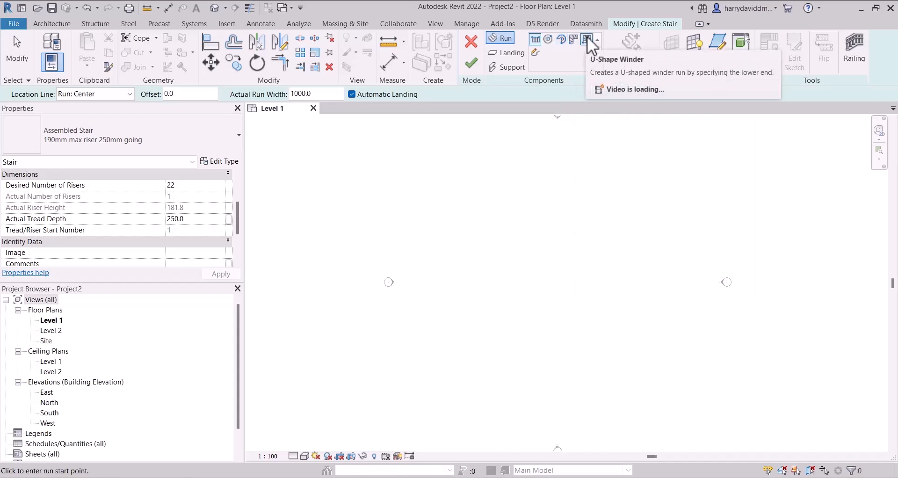
{"action": "left_click", "coordinate": [531, 38]}
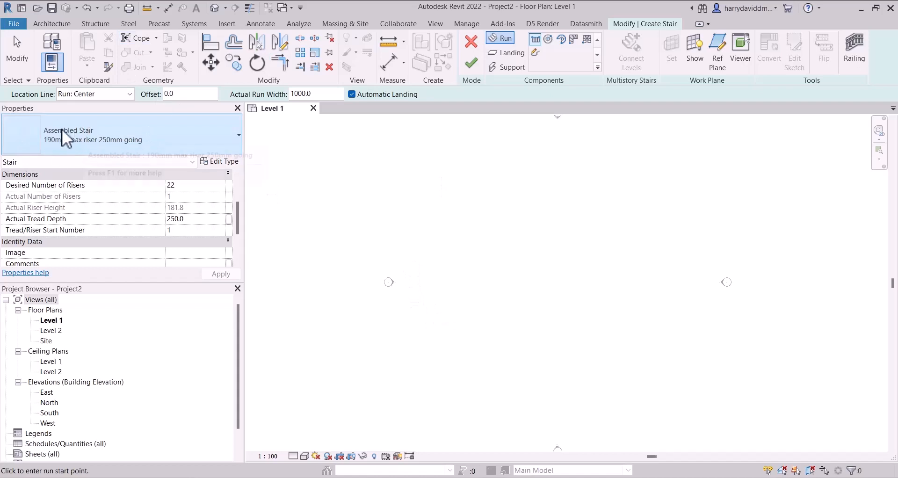
{"action": "left_click", "coordinate": [215, 138]}
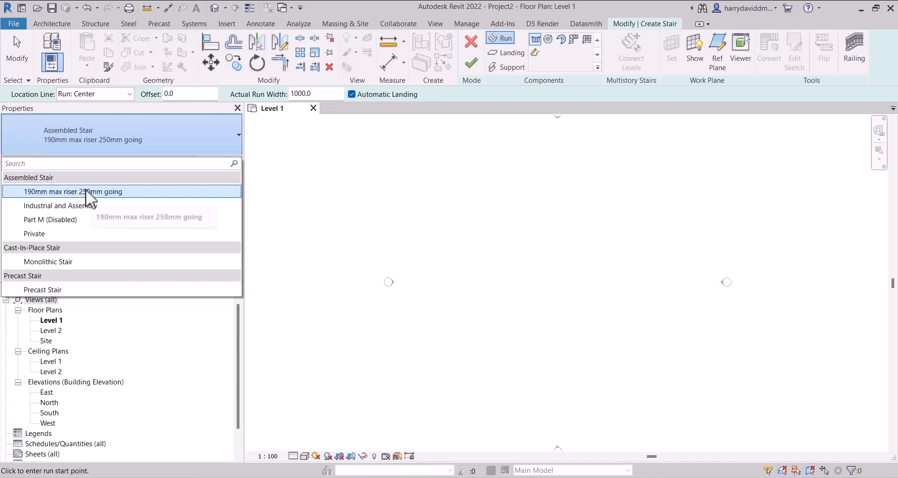
{"action": "left_click", "coordinate": [52, 191]}
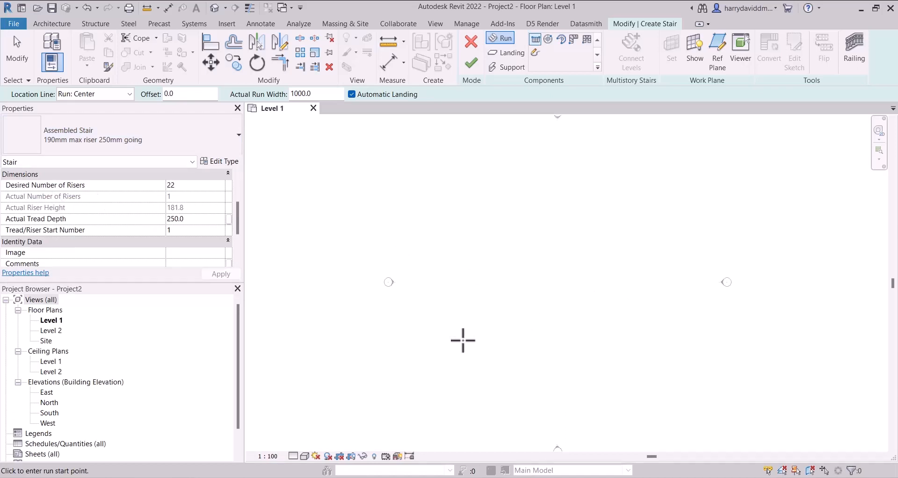
{"action": "left_click", "coordinate": [462, 339]}
{"action": "scroll", "coordinate": [461, 345], "scroll_direction": "up", "scroll_amount": 3}
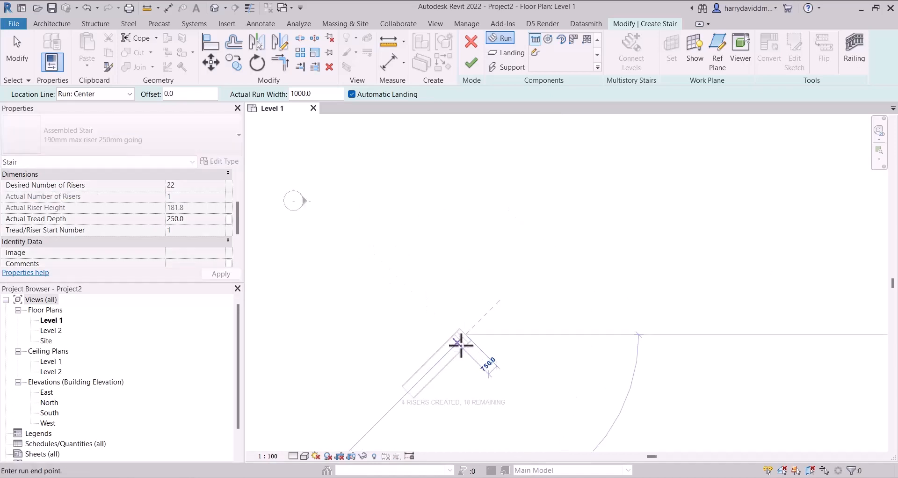
{"action": "scroll", "coordinate": [461, 345], "scroll_direction": "up", "scroll_amount": 6}
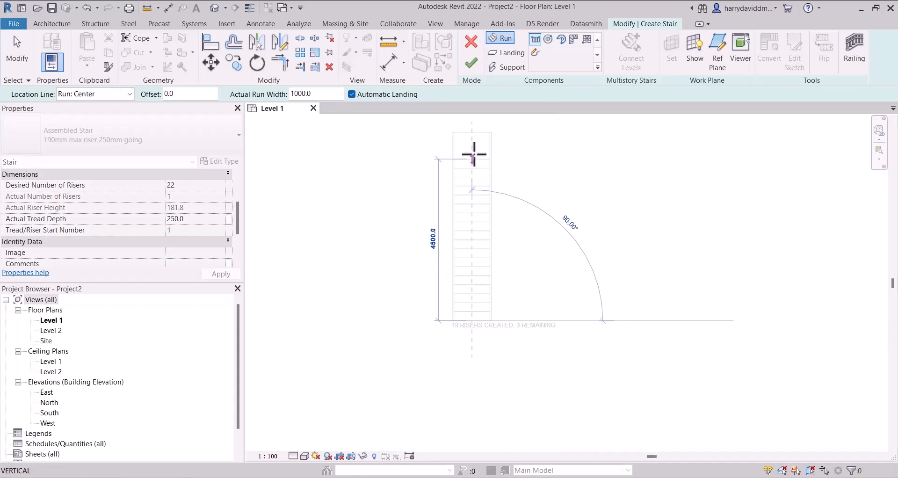
{"action": "left_click", "coordinate": [471, 126]}
{"action": "key", "text": "Escape"}
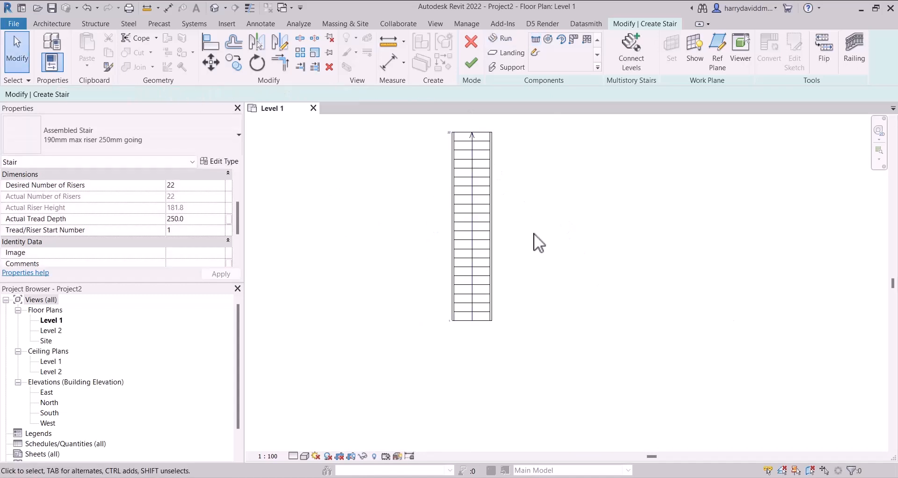
{"action": "middle_click_drag", "start_coordinate": [530, 278], "coordinate": [491, 305]}
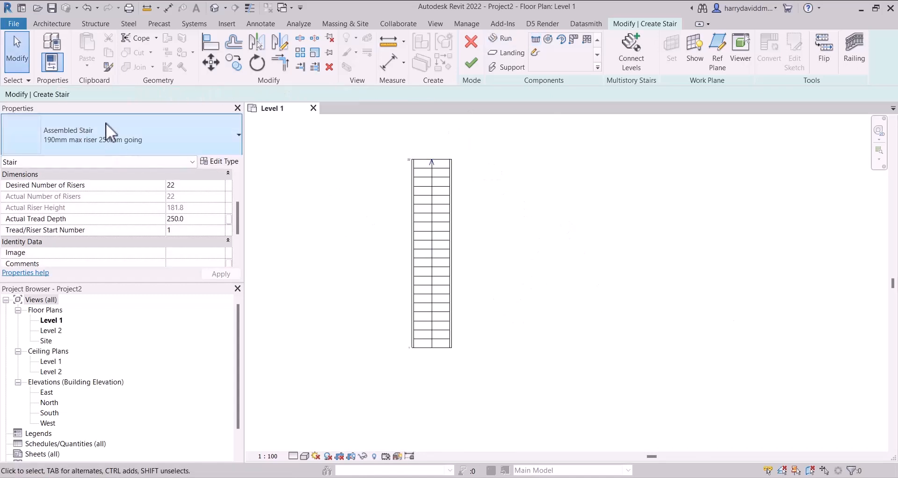
- Review the stair's level constraints, riser and tread properties, and examine its height in the East elevation
{"action": "scroll", "coordinate": [156, 221], "scroll_direction": "down", "scroll_amount": 2}
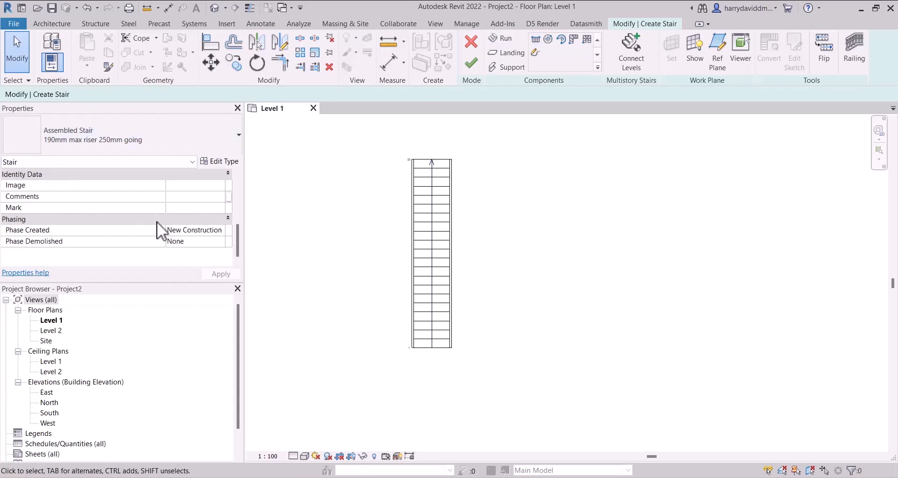
{"action": "scroll", "coordinate": [156, 220], "scroll_direction": "up", "scroll_amount": 4}
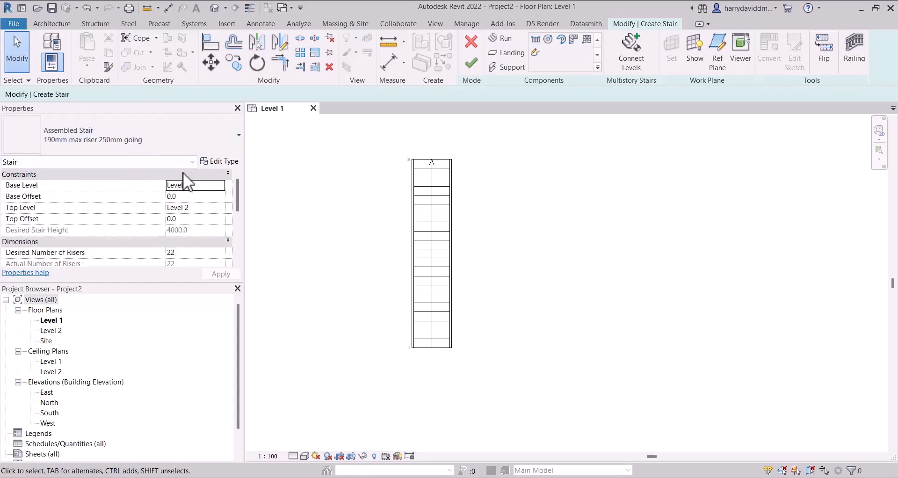
{"action": "scroll", "coordinate": [75, 194], "scroll_direction": "down", "scroll_amount": 3}
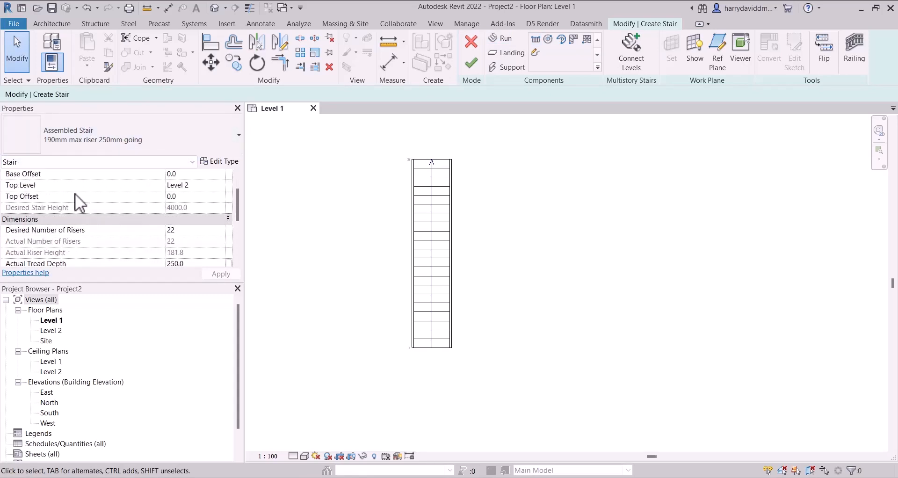
{"action": "mouse_move", "coordinate": [136, 215]}
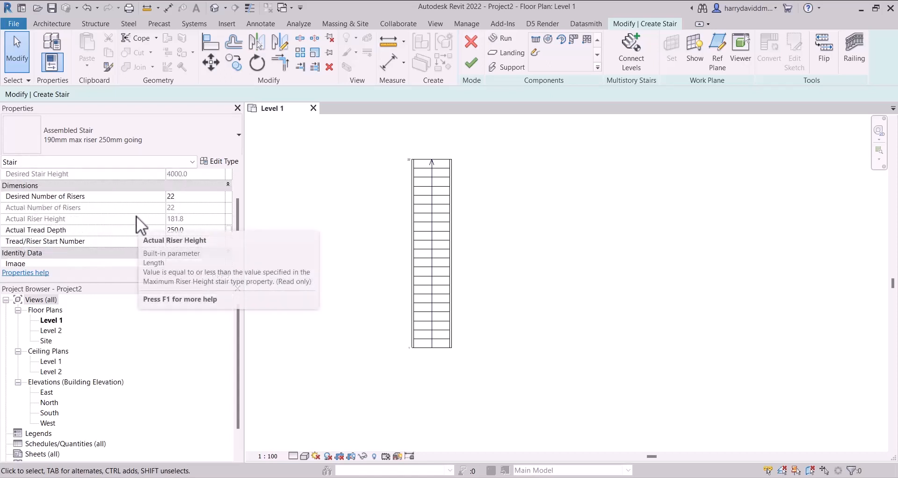
{"action": "scroll", "coordinate": [136, 215], "scroll_direction": "up", "scroll_amount": 3}
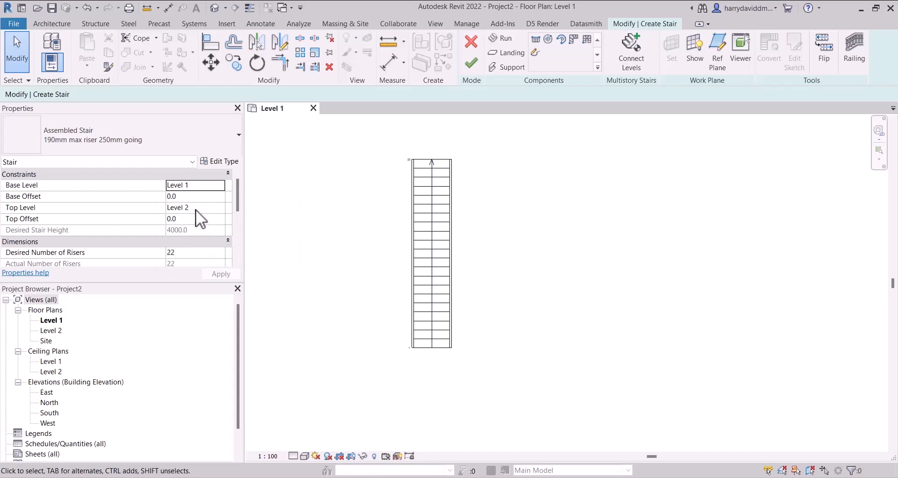
{"action": "double_click", "coordinate": [49, 393]}
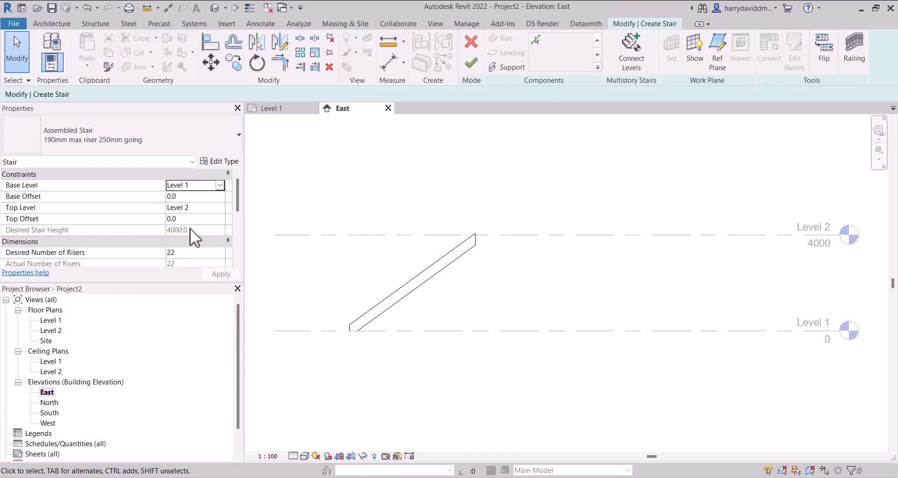
{"action": "scroll", "coordinate": [161, 229], "scroll_direction": "down", "scroll_amount": 1}
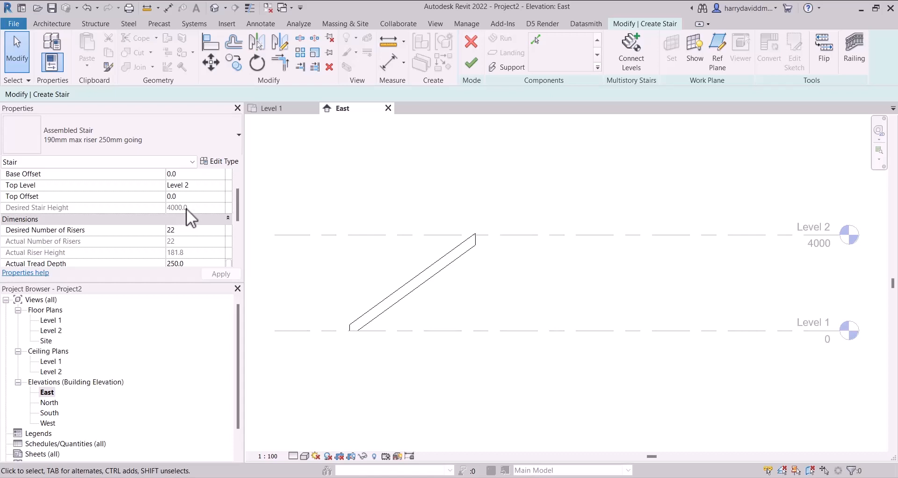
{"action": "scroll", "coordinate": [186, 209], "scroll_direction": "down", "scroll_amount": 1}
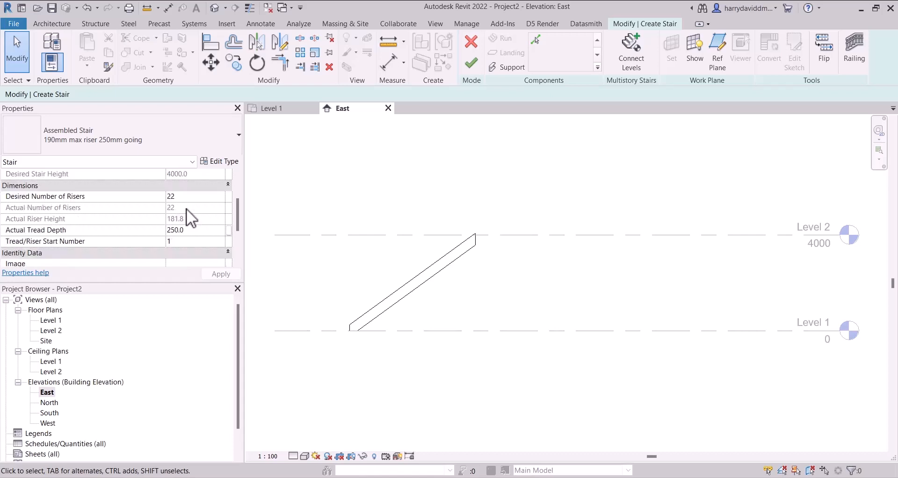
- Return to the Level 1 floor plan and finish the straight stair
{"action": "left_click", "coordinate": [464, 252]}
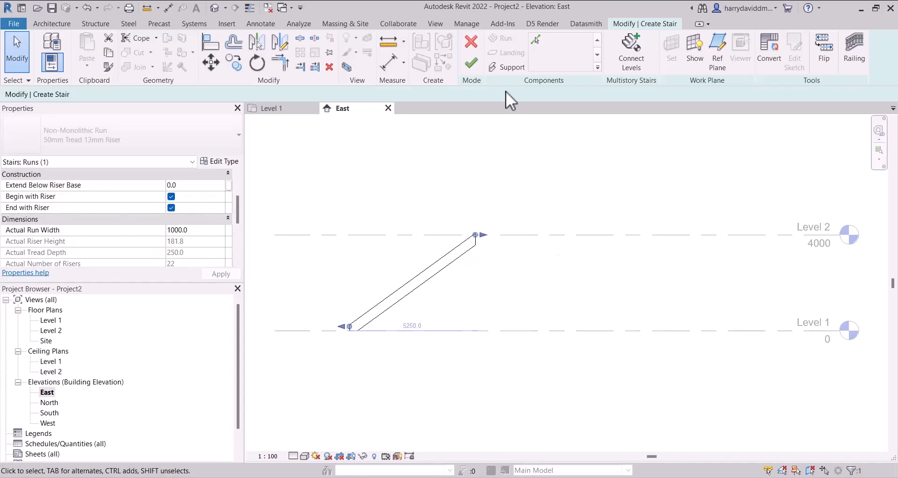
{"action": "double_click", "coordinate": [43, 320]}
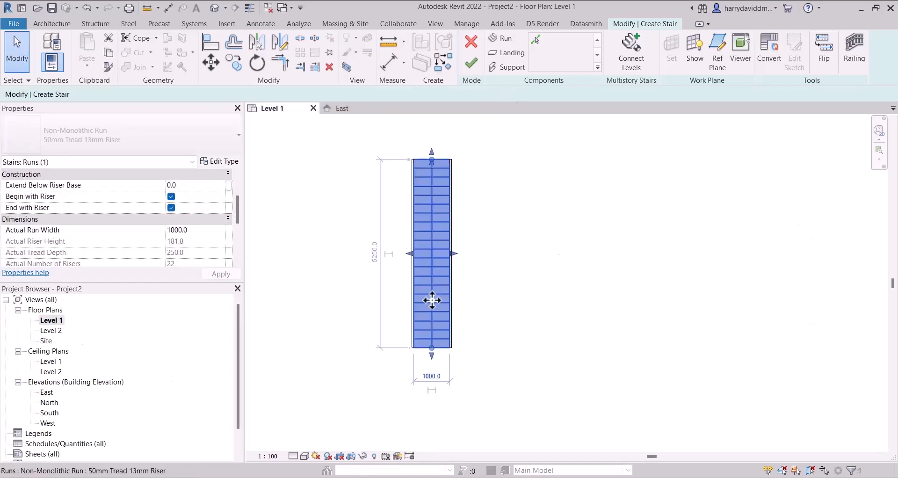
{"action": "left_click", "coordinate": [469, 65]}
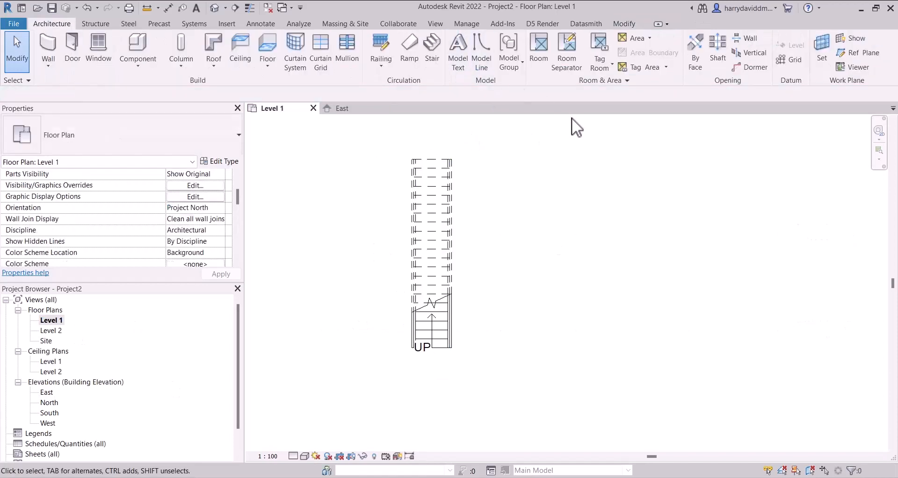
- Start a second stair and set its desired number of risers to 25, keeping the tread depth at 250
{"action": "left_click", "coordinate": [430, 55]}
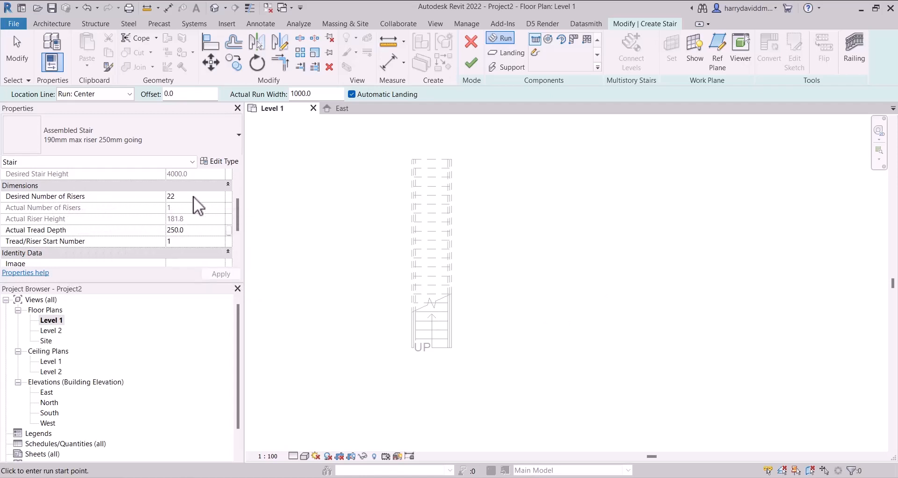
{"action": "left_click", "coordinate": [180, 195]}
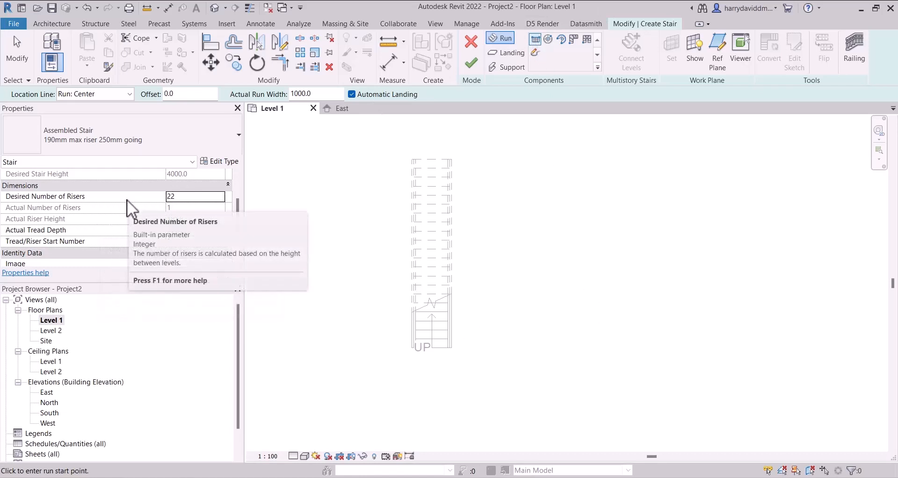
{"action": "scroll", "coordinate": [127, 233], "scroll_direction": "up", "scroll_amount": 3}
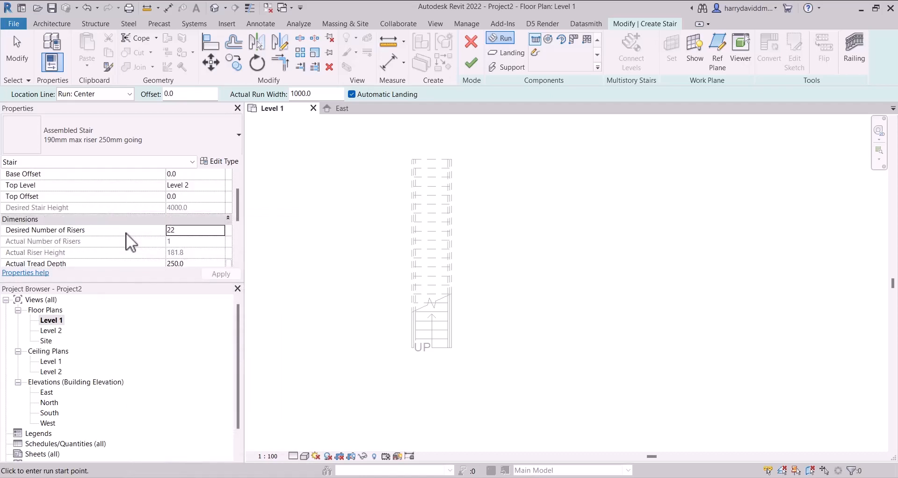
{"action": "scroll", "coordinate": [125, 230], "scroll_direction": "up", "scroll_amount": 2}
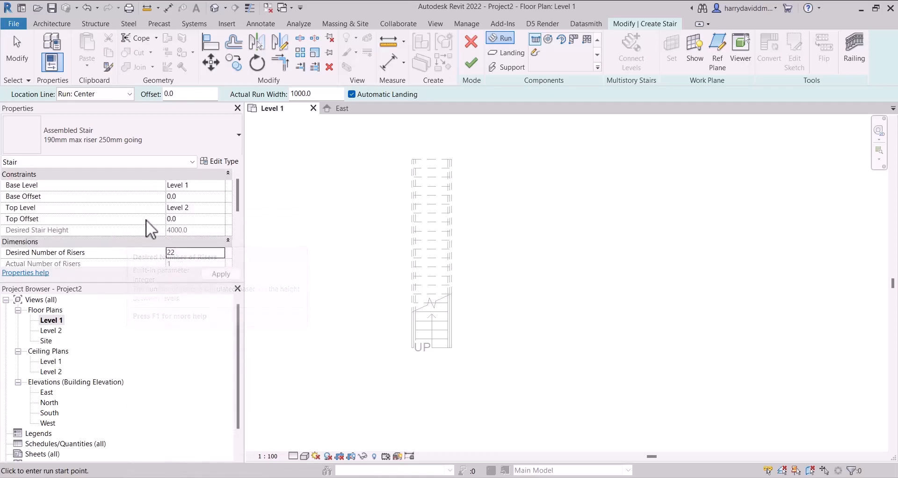
{"action": "scroll", "coordinate": [146, 220], "scroll_direction": "down", "scroll_amount": 5}
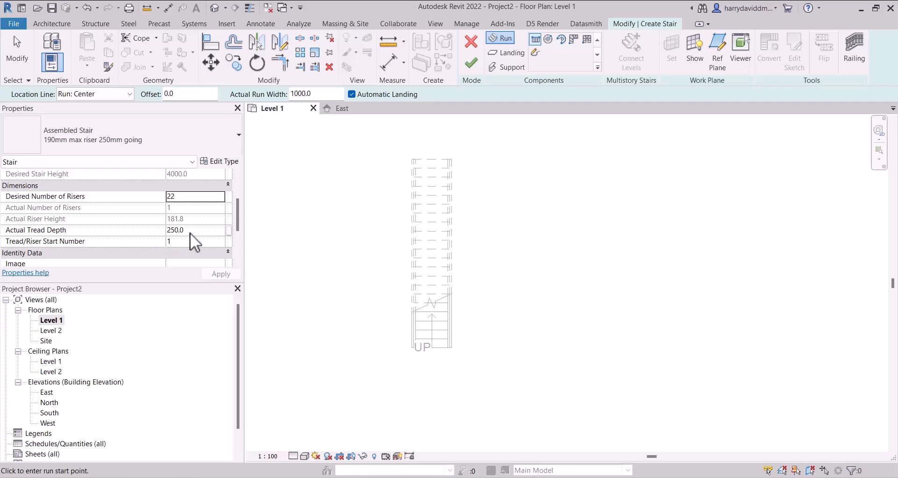
{"action": "left_click", "coordinate": [196, 197]}
{"action": "type", "text": "25"}
{"action": "left_click", "coordinate": [217, 276]}
{"action": "left_click", "coordinate": [188, 231]}
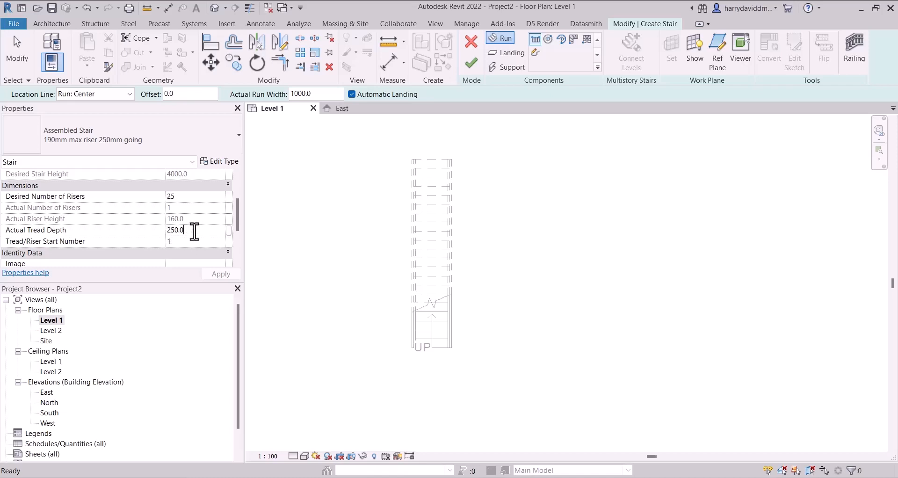
{"action": "left_click_drag", "start_coordinate": [191, 230], "coordinate": [161, 231]}
{"action": "left_click", "coordinate": [187, 232]}
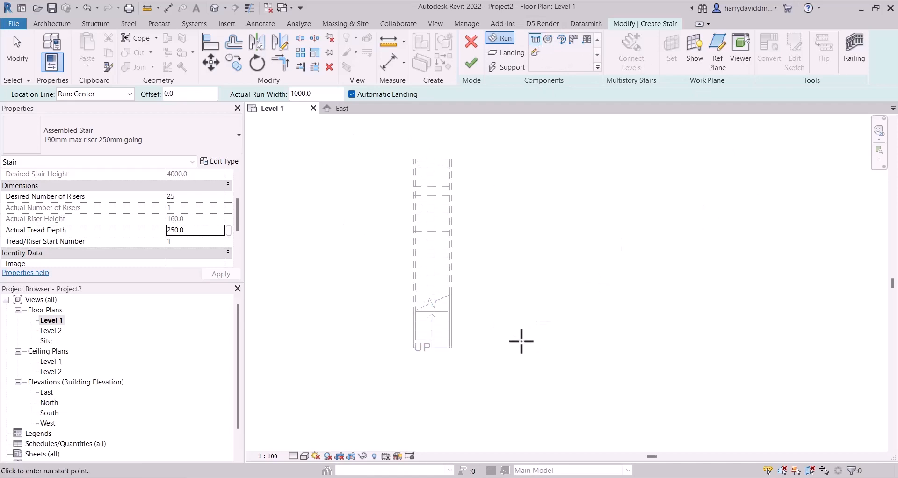
- Draw a U-shaped stair beside the straight one with parallel runs of 11 and 14 risers joined by an automatic landing, and finish it
{"action": "left_click", "coordinate": [508, 350]}
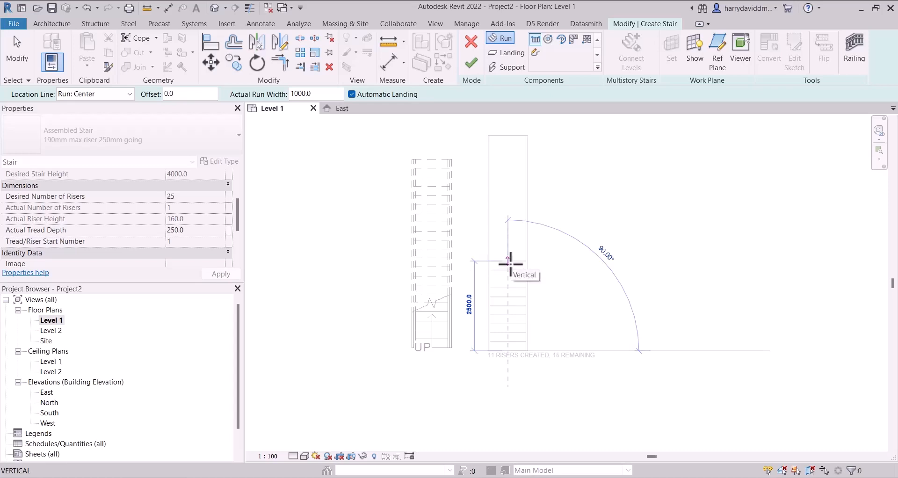
{"action": "left_click", "coordinate": [510, 264]}
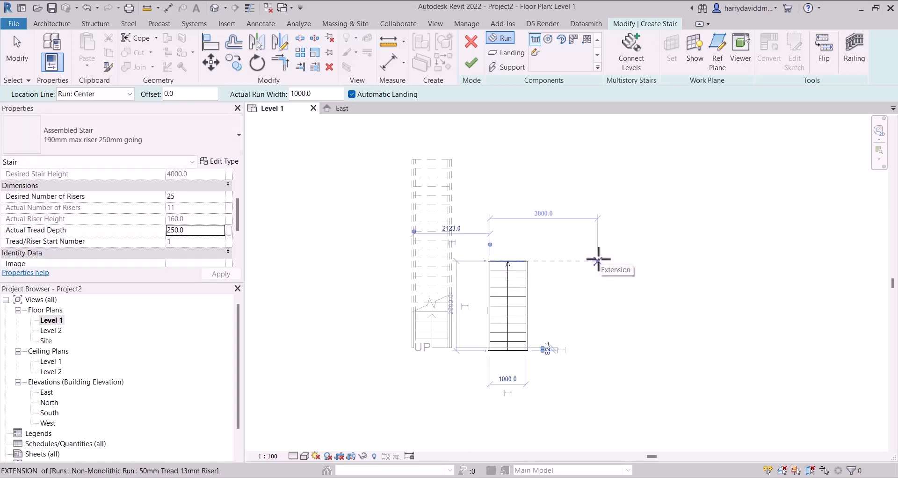
{"action": "left_click", "coordinate": [583, 260]}
{"action": "scroll", "coordinate": [583, 260], "scroll_direction": "down", "scroll_amount": 2}
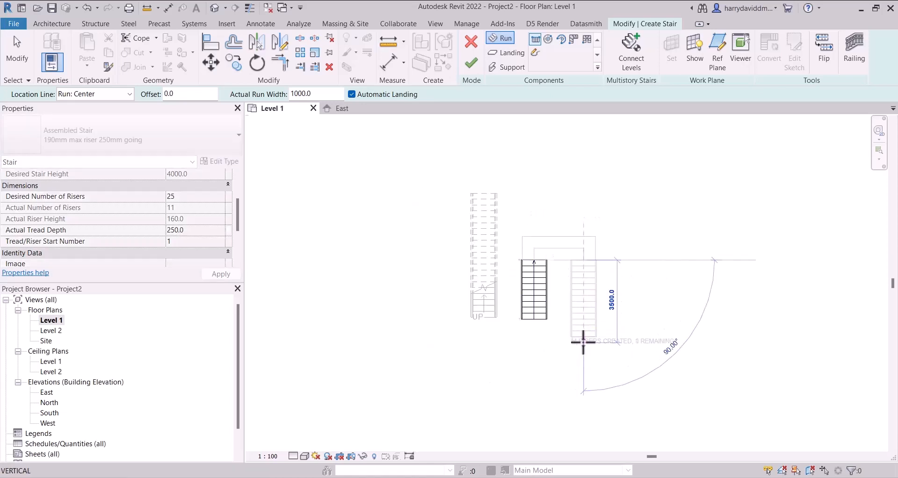
{"action": "scroll", "coordinate": [583, 339], "scroll_direction": "up", "scroll_amount": 2}
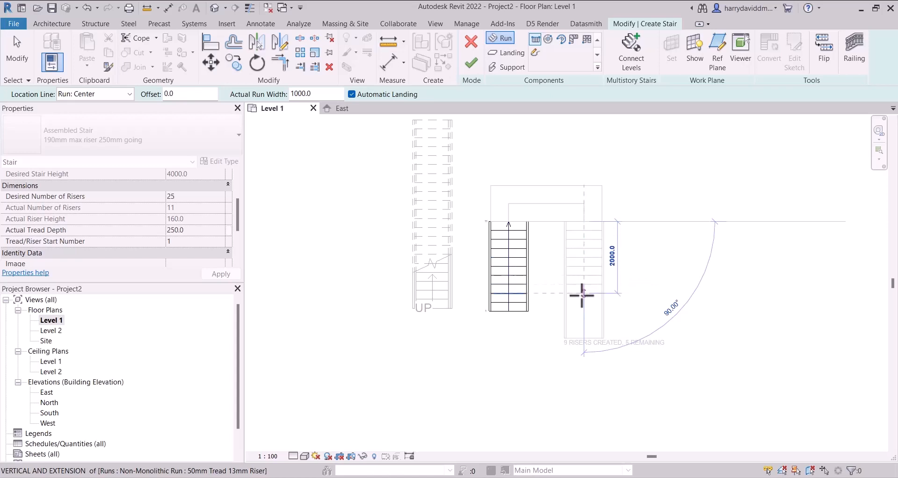
{"action": "left_click", "coordinate": [584, 341]}
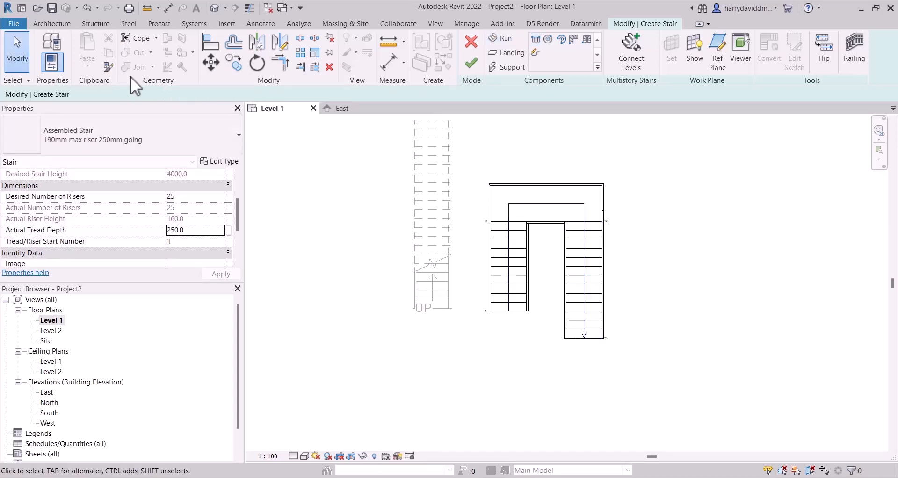
{"action": "left_click", "coordinate": [16, 50]}
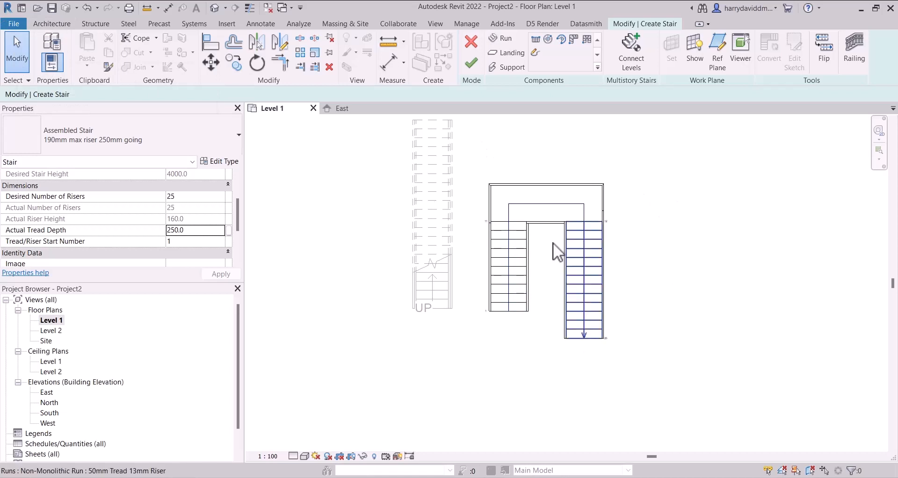
{"action": "left_click", "coordinate": [468, 63]}
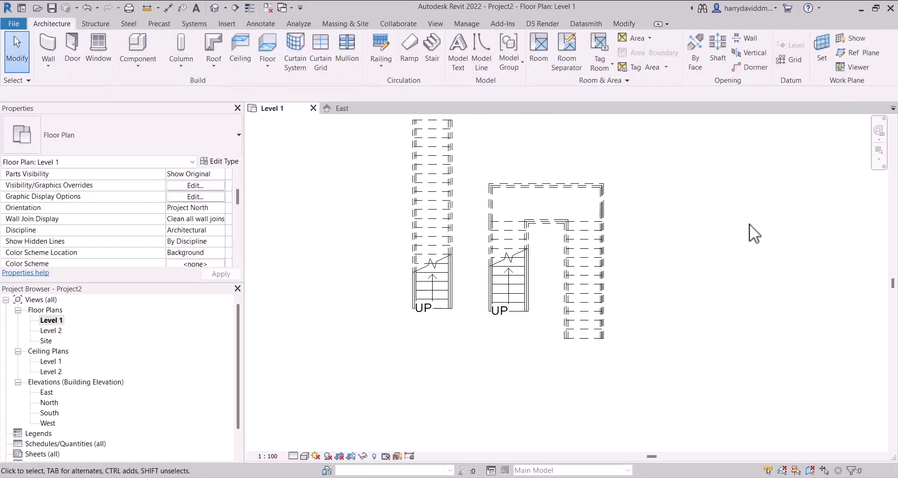
- Start a third stair and set its desired number of risers to 18, accepting the riser height that results
{"action": "middle_click_drag", "start_coordinate": [715, 245], "coordinate": [627, 226]}
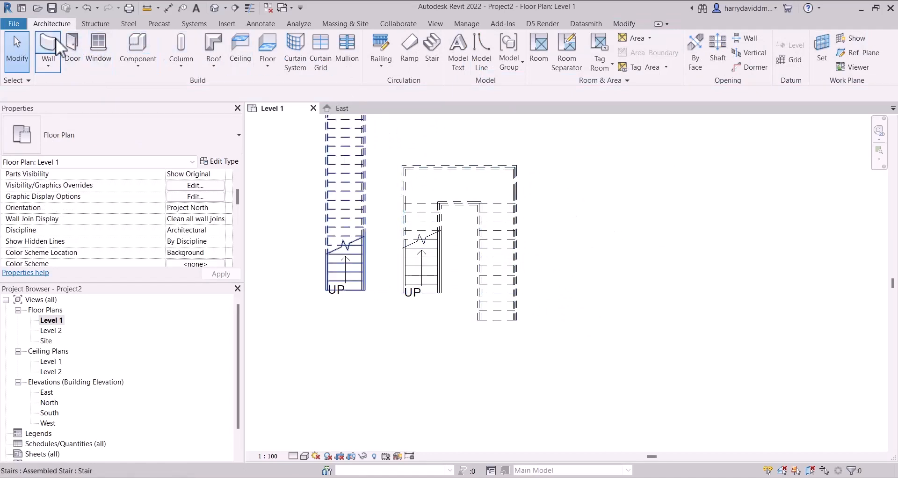
{"action": "left_click", "coordinate": [431, 47]}
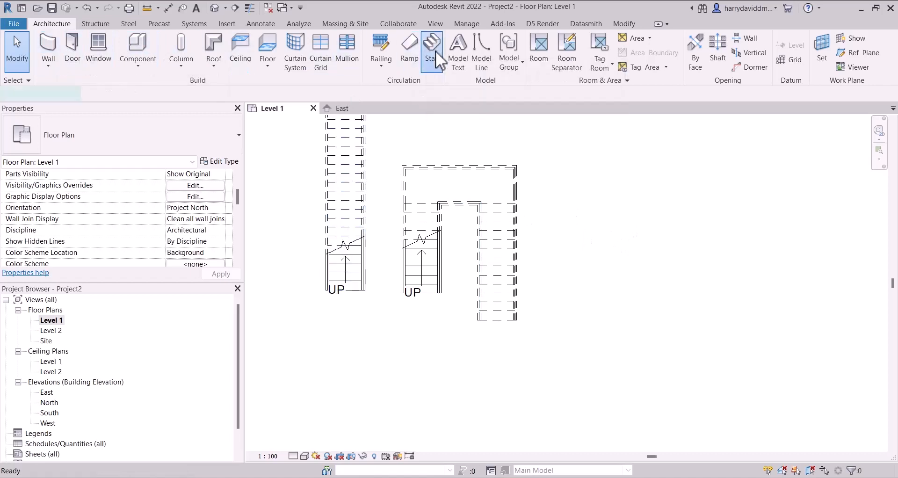
{"action": "scroll", "coordinate": [559, 268], "scroll_direction": "up", "scroll_amount": 1}
{"action": "middle_click_drag", "start_coordinate": [557, 278], "coordinate": [536, 289]}
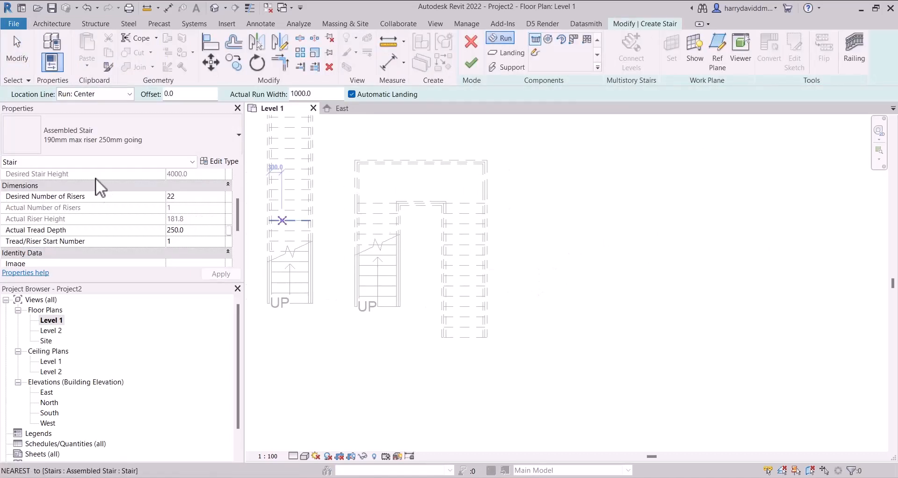
{"action": "scroll", "coordinate": [161, 200], "scroll_direction": "up", "scroll_amount": 3}
{"action": "scroll", "coordinate": [157, 176], "scroll_direction": "down", "scroll_amount": 1}
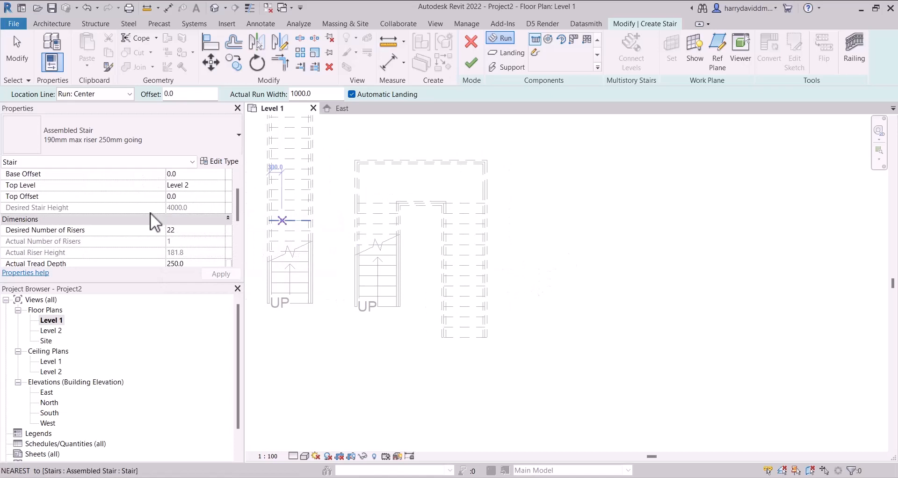
{"action": "left_click", "coordinate": [182, 230]}
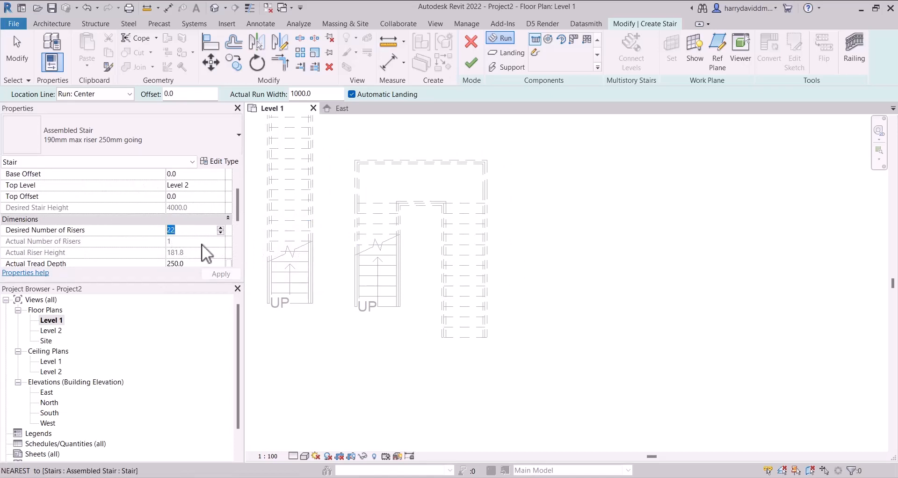
{"action": "type", "text": "18"}
{"action": "left_click", "coordinate": [213, 275]}
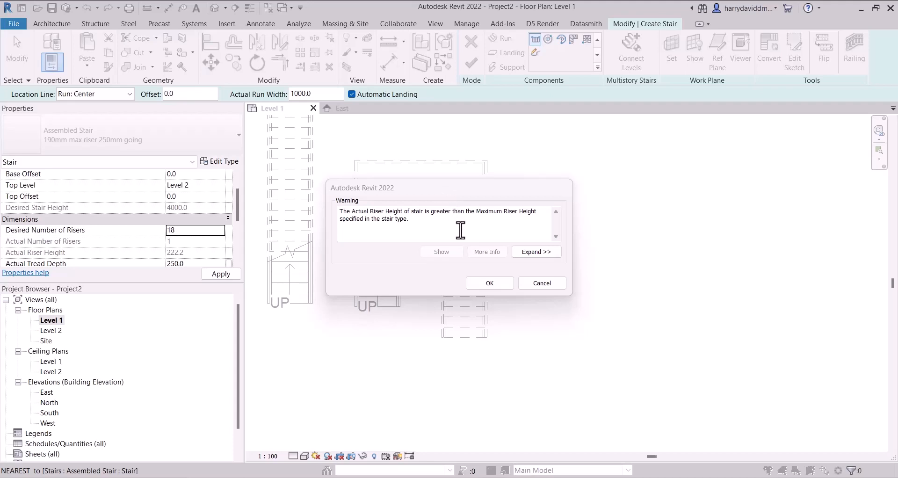
{"action": "left_click", "coordinate": [485, 283]}
- Draw a straight vertical run of 18 risers beside the U-shaped stair
{"action": "left_click", "coordinate": [564, 340]}
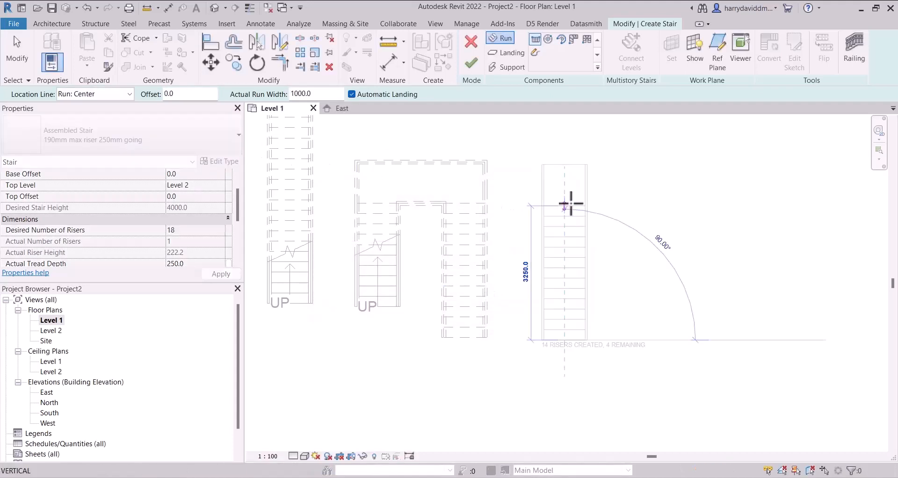
{"action": "left_click", "coordinate": [562, 155]}
{"action": "key", "text": "Escape"}
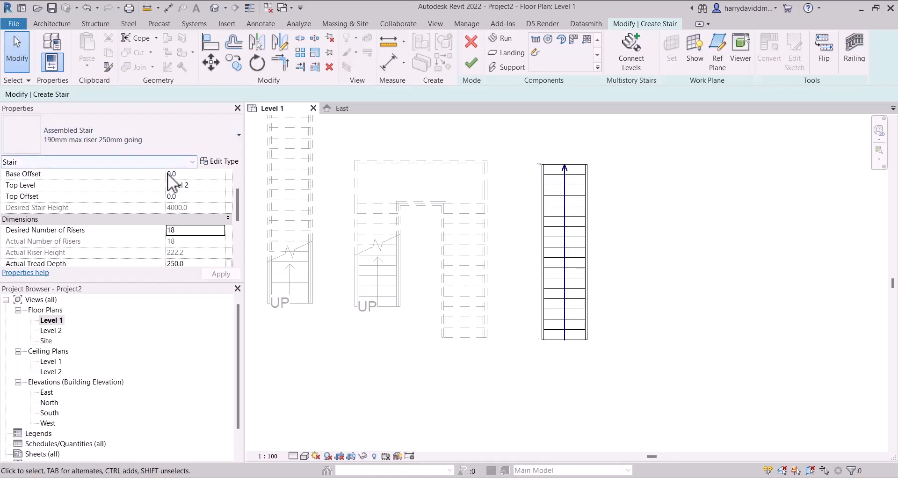
- Duplicate the assembled stair type under the name "200mm max riser 250mm going"
{"action": "left_click", "coordinate": [222, 162]}
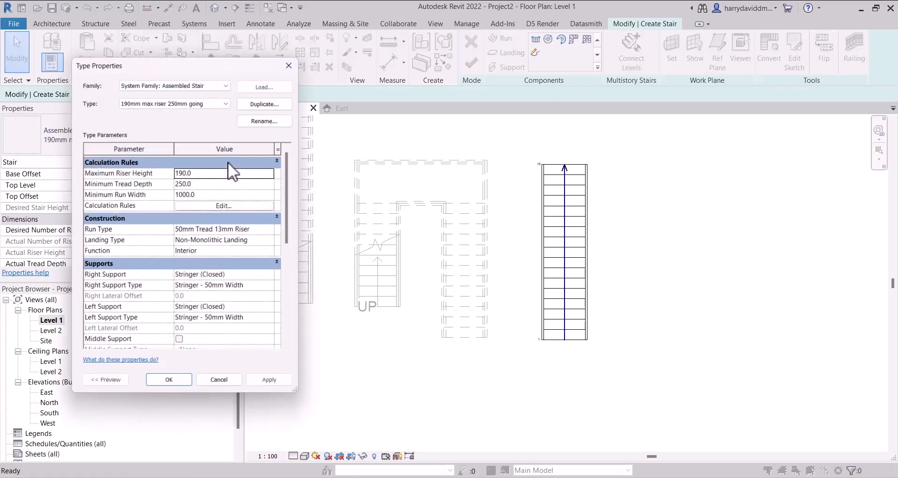
{"action": "left_click_drag", "start_coordinate": [216, 64], "coordinate": [448, 30]}
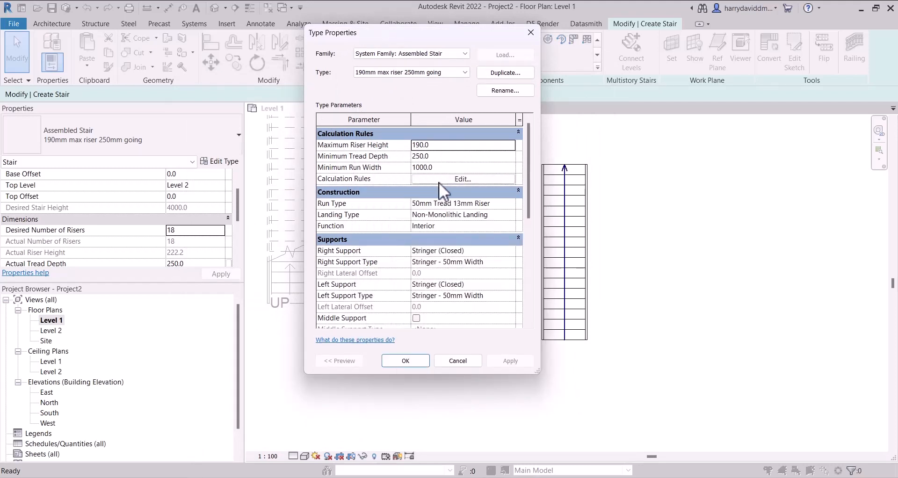
{"action": "double_click", "coordinate": [456, 147]}
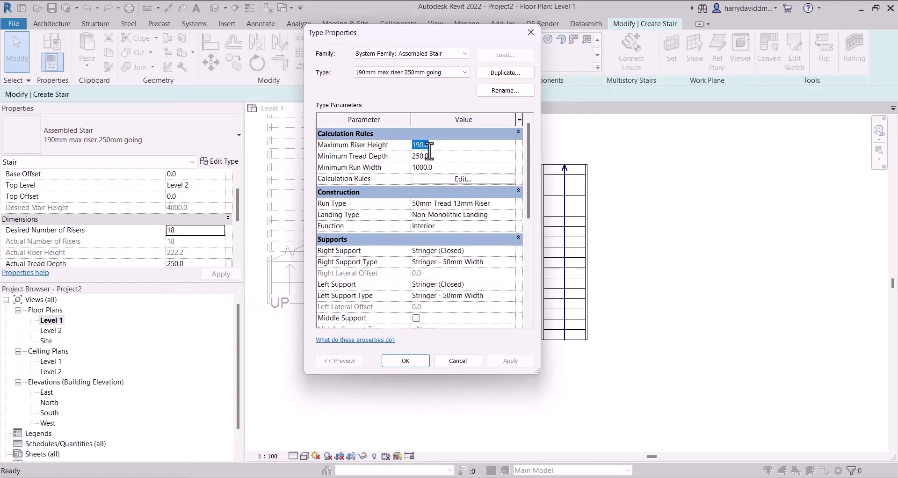
{"action": "left_click_drag", "start_coordinate": [409, 33], "coordinate": [272, 46]}
{"action": "left_click", "coordinate": [356, 86]}
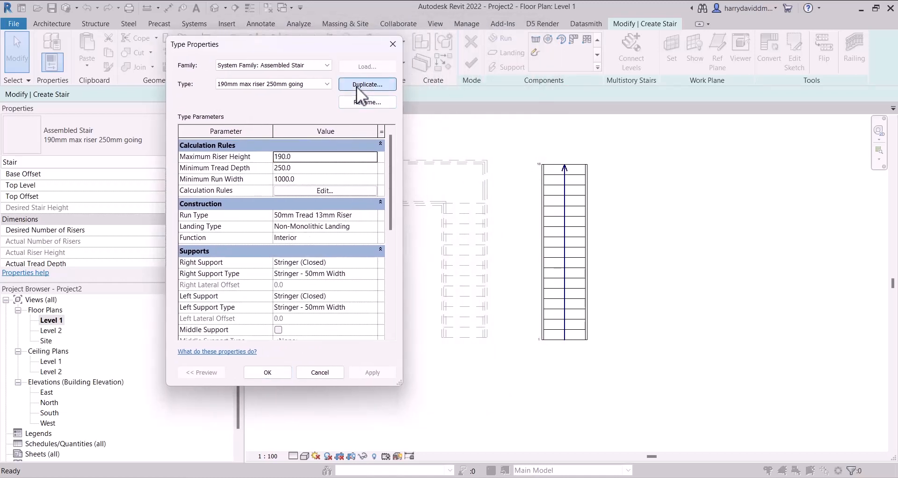
{"action": "left_click_drag", "start_coordinate": [245, 169], "coordinate": [609, 148]}
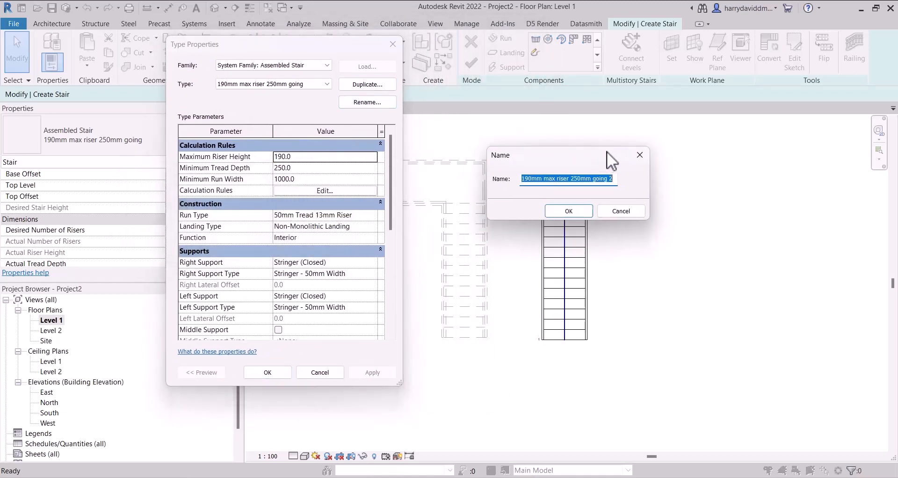
{"action": "left_click", "coordinate": [535, 179]}
{"action": "left_click_drag", "start_coordinate": [535, 179], "coordinate": [521, 178]}
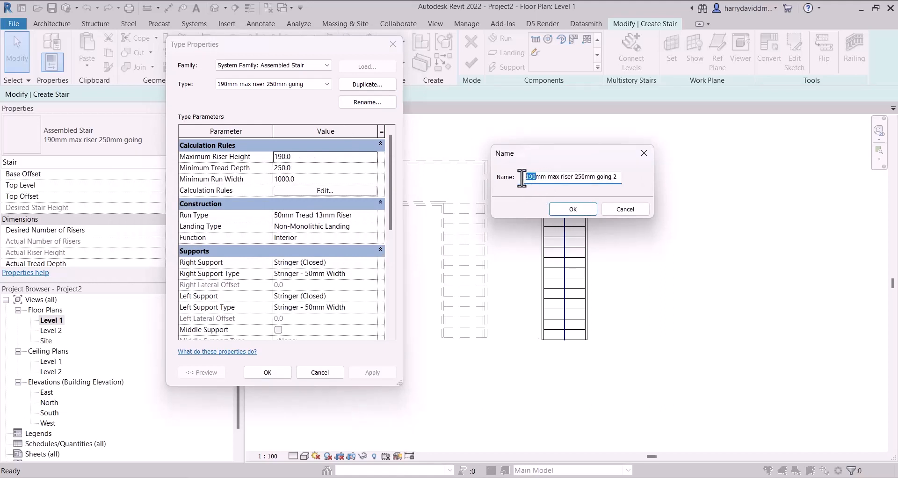
{"action": "type", "text": "200"}
{"action": "left_click", "coordinate": [615, 177]}
{"action": "key", "text": "BackSpace"}
{"action": "key", "text": "BackSpace"}
{"action": "left_click", "coordinate": [572, 211]}
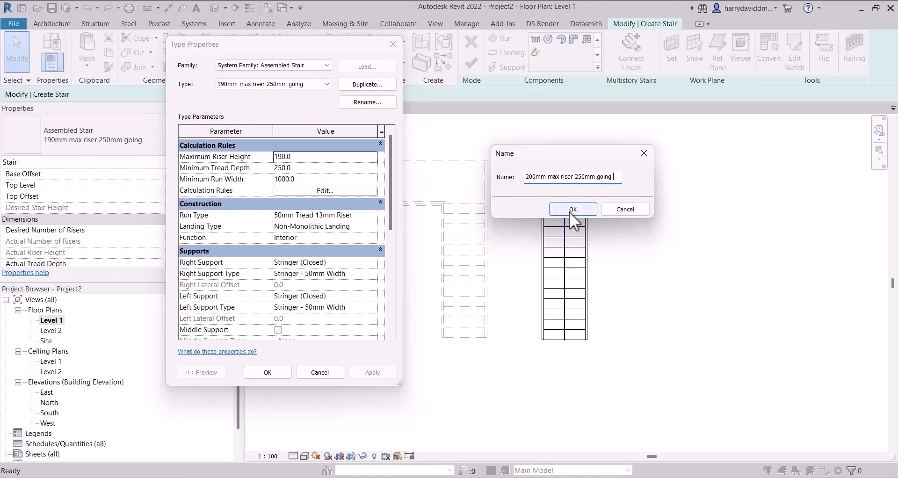
{"action": "left_click", "coordinate": [570, 212]}
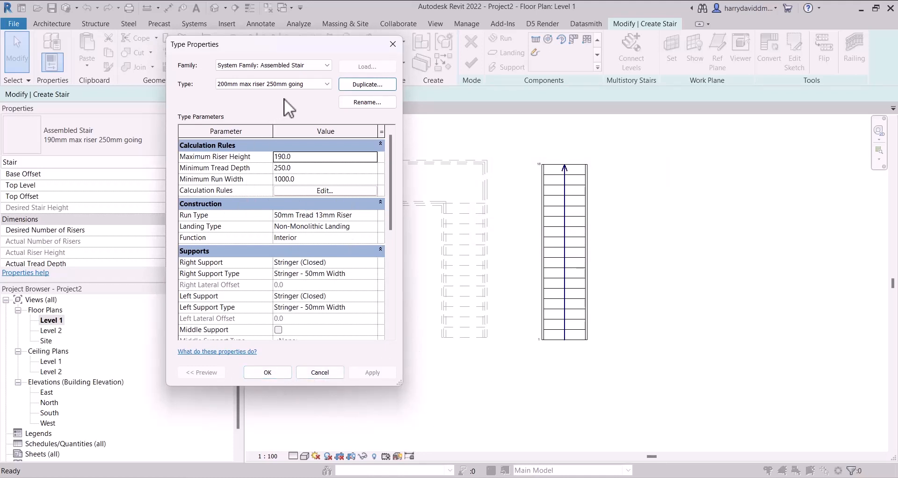
- Set the new stair type's maximum riser height to 200 and apply the type to the stair
{"action": "left_click", "coordinate": [301, 156]}
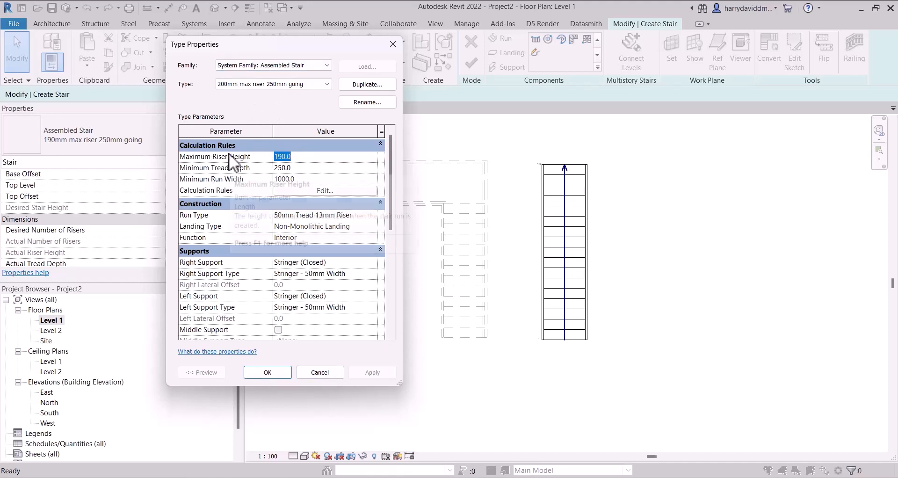
{"action": "type", "text": "200"}
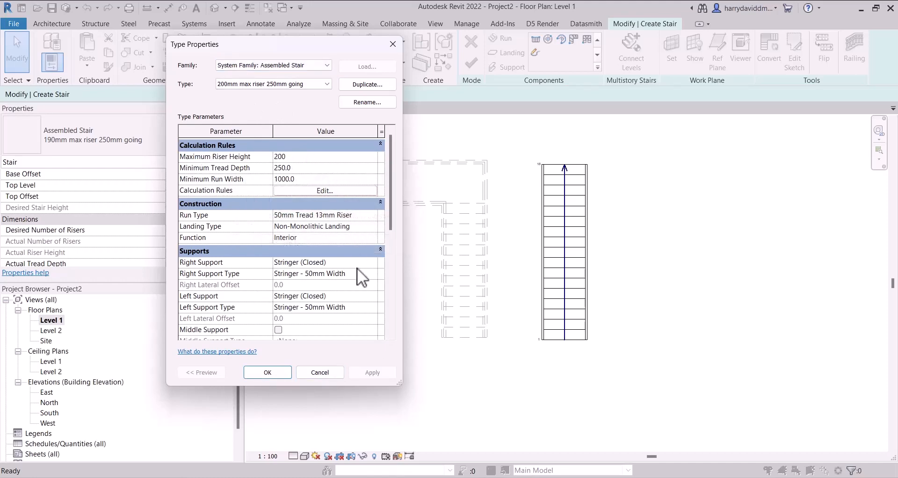
{"action": "left_click", "coordinate": [266, 372]}
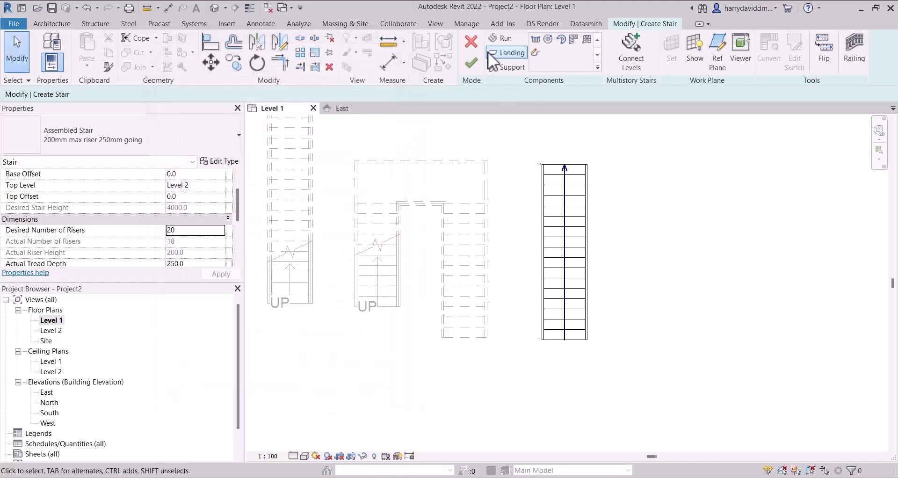
- Finish the 18-riser stair and check its riser properties
{"action": "middle_click_drag", "start_coordinate": [605, 262], "coordinate": [507, 230]}
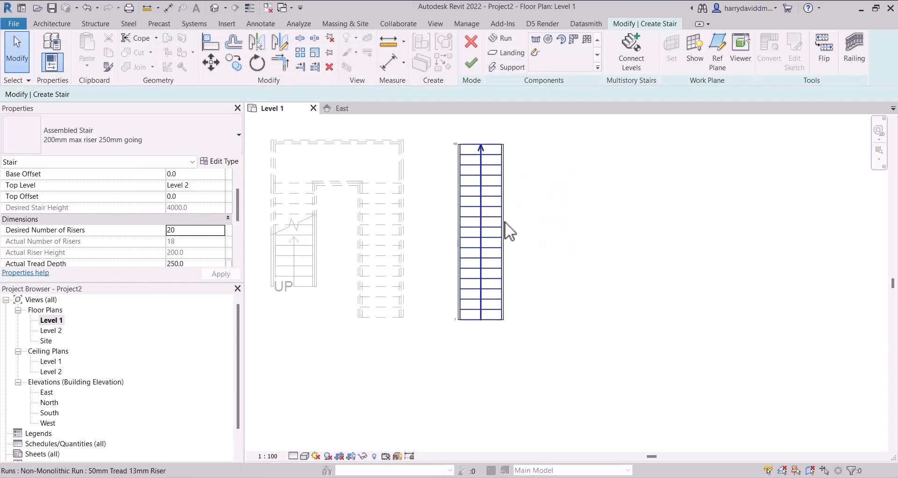
{"action": "left_click", "coordinate": [483, 62]}
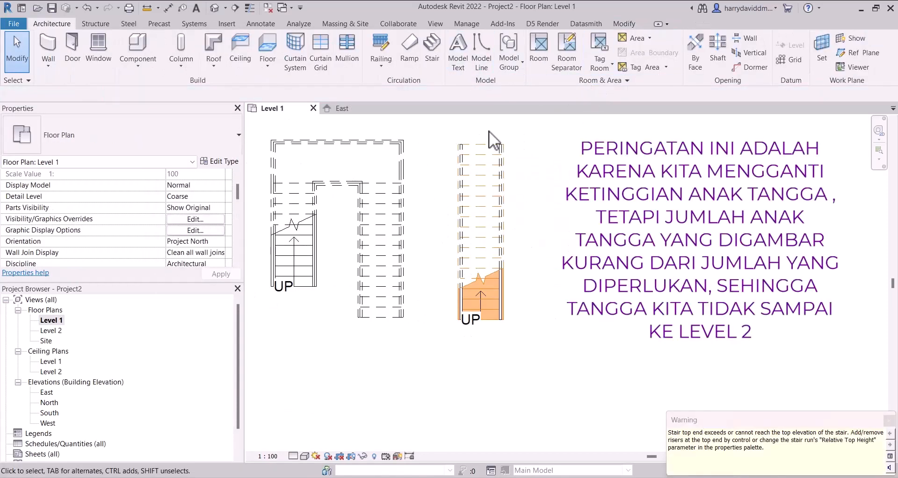
{"action": "left_click", "coordinate": [474, 177]}
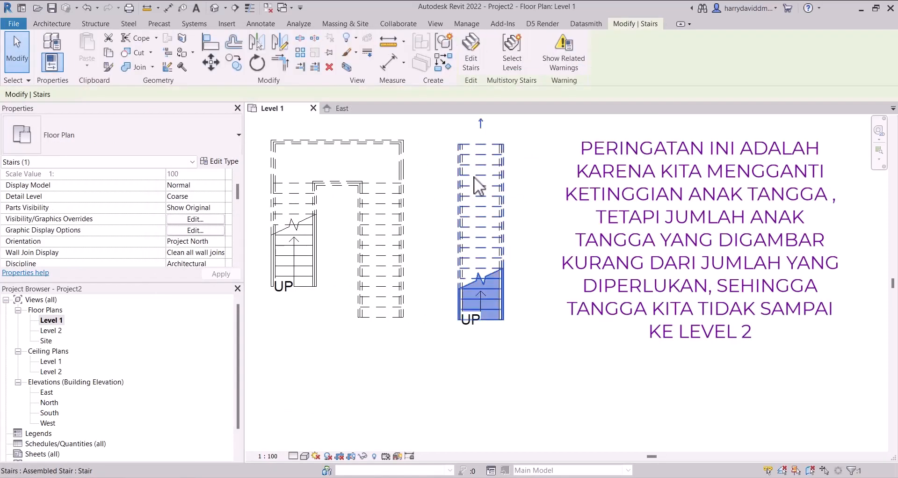
{"action": "middle_click_drag", "start_coordinate": [540, 215], "coordinate": [453, 206]}
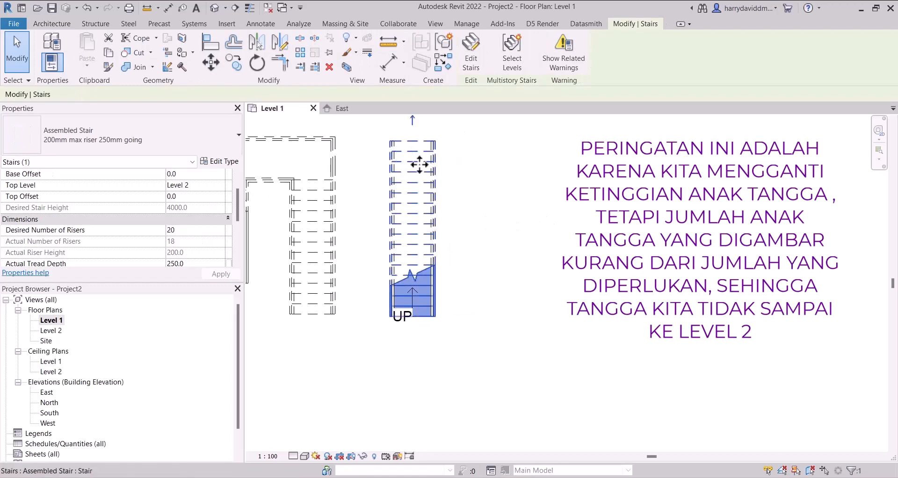
{"action": "left_click", "coordinate": [485, 199]}
- Start another stair with the 200mm max riser type and try setting its desired number of risers to 19
{"action": "middle_click_drag", "start_coordinate": [537, 228], "coordinate": [527, 250]}
{"action": "left_click", "coordinate": [432, 51]}
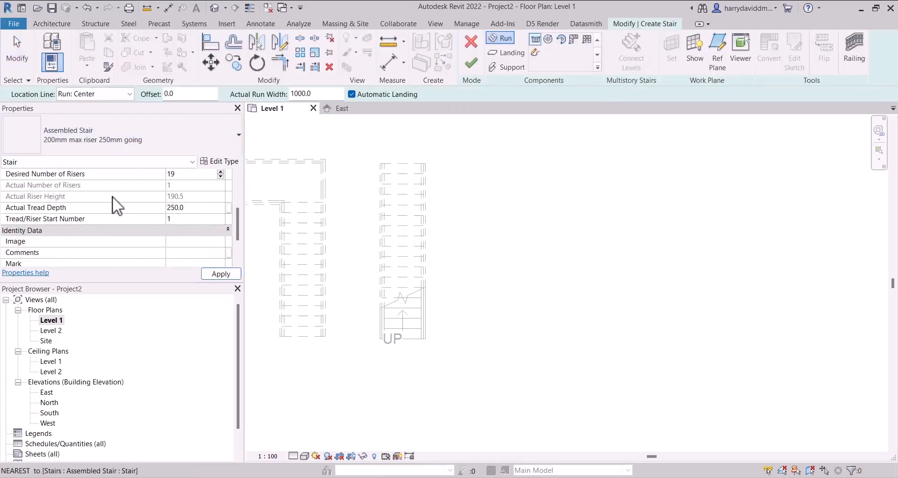
{"action": "key", "text": "Return"}
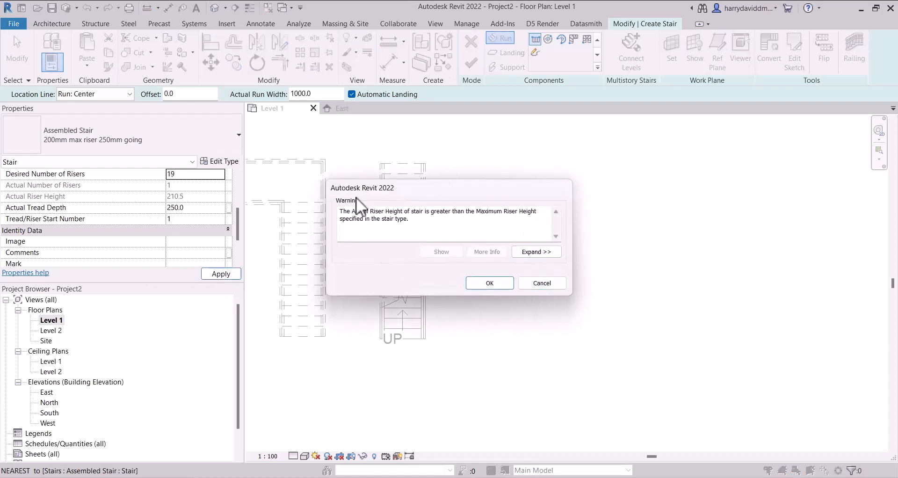
{"action": "left_click", "coordinate": [540, 282]}
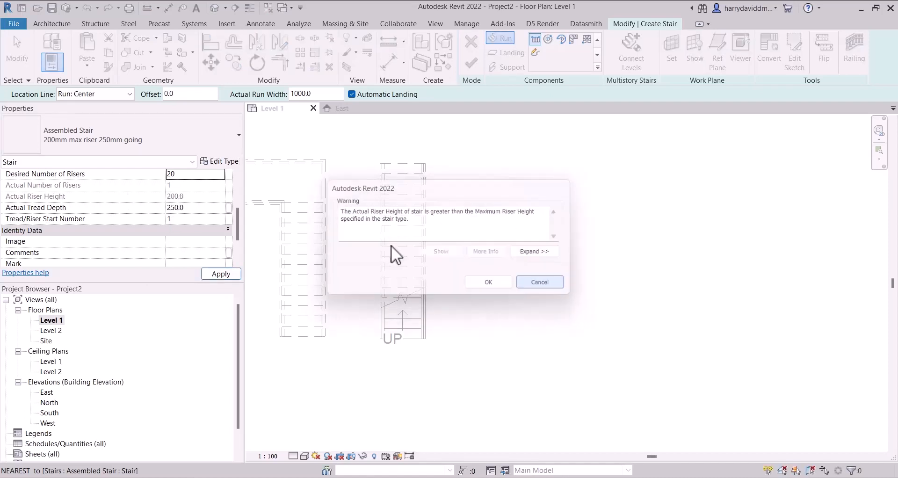
{"action": "left_click", "coordinate": [187, 176]}
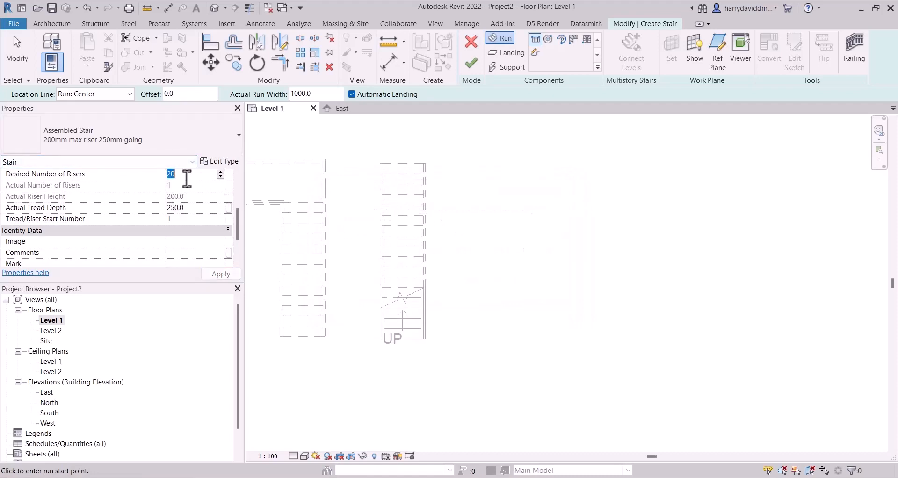
{"action": "left_click", "coordinate": [57, 195]}
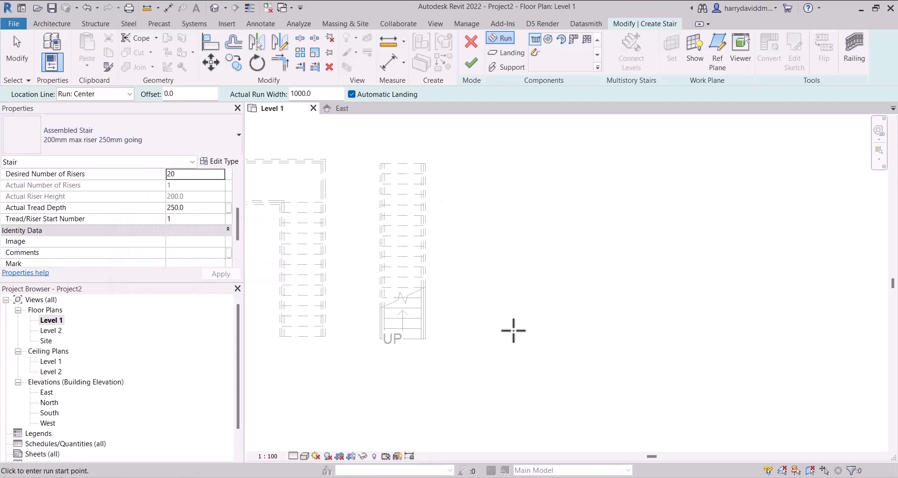
- Draw a straight vertical run of 20 risers beside the 18-riser stair, check its dimension properties, and finish it
{"action": "left_click", "coordinate": [513, 329]}
{"action": "left_click", "coordinate": [513, 135]}
{"action": "key", "text": "Escape"}
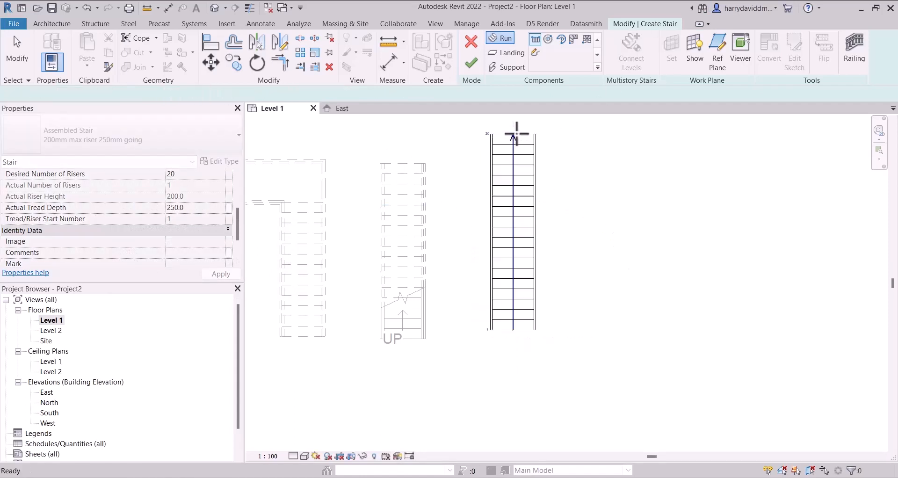
{"action": "scroll", "coordinate": [551, 233], "scroll_direction": "down", "scroll_amount": 1}
{"action": "middle_click_drag", "start_coordinate": [550, 233], "coordinate": [541, 283]}
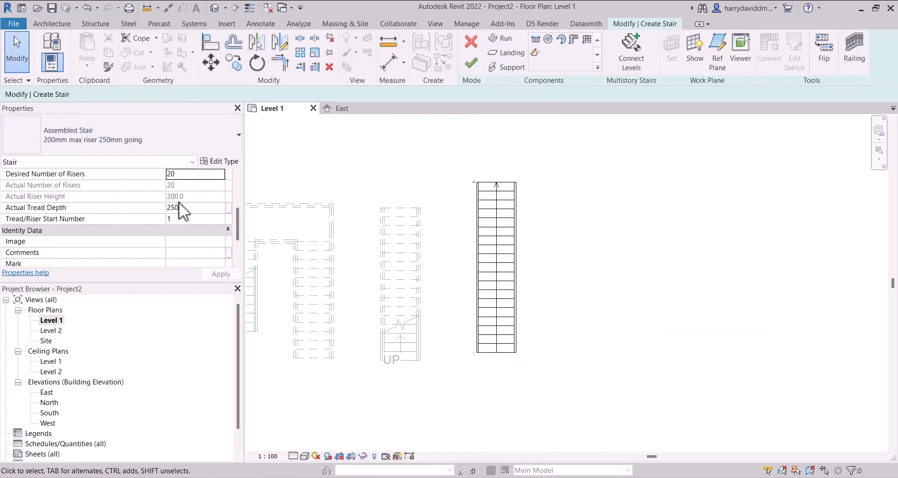
{"action": "scroll", "coordinate": [90, 212], "scroll_direction": "up", "scroll_amount": 3}
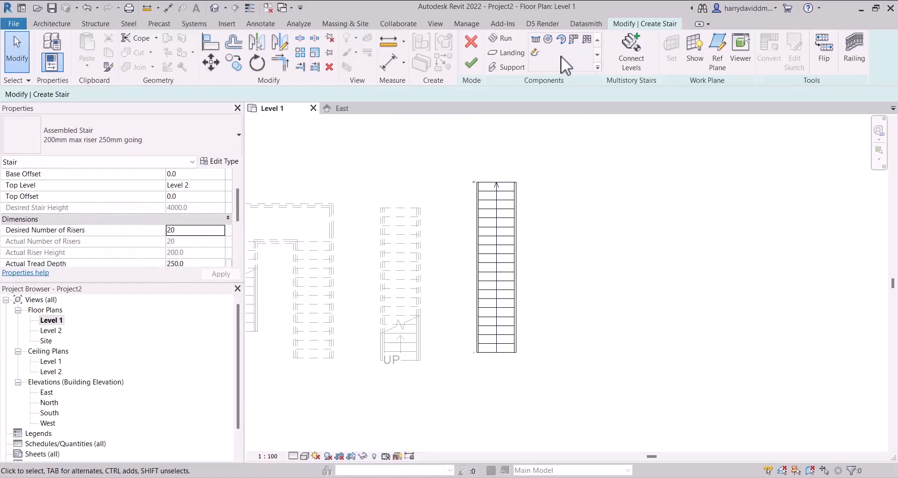
{"action": "left_click", "coordinate": [471, 62]}
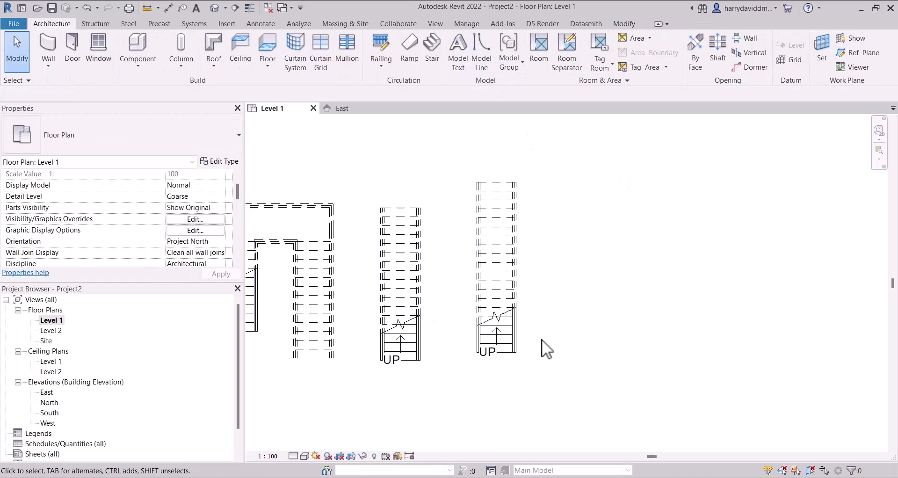
{"action": "middle_click_drag", "start_coordinate": [544, 339], "coordinate": [523, 291]}
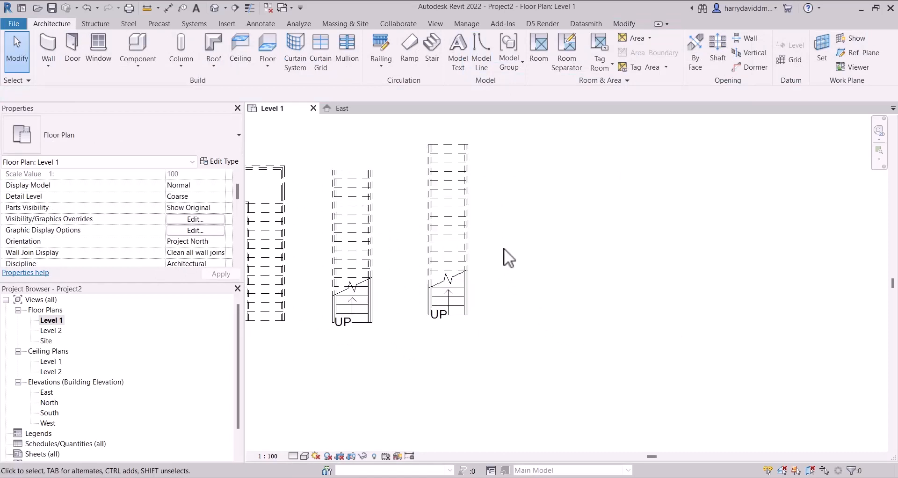
{"action": "middle_click_drag", "start_coordinate": [504, 248], "coordinate": [464, 280]}
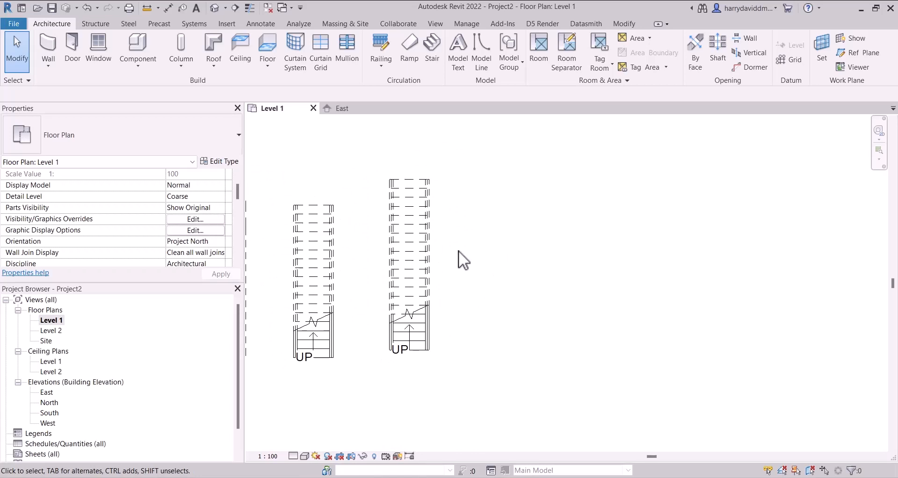
{"action": "scroll", "coordinate": [514, 201], "scroll_direction": "down", "scroll_amount": 2}
{"action": "middle_click_drag", "start_coordinate": [514, 201], "coordinate": [618, 193]}
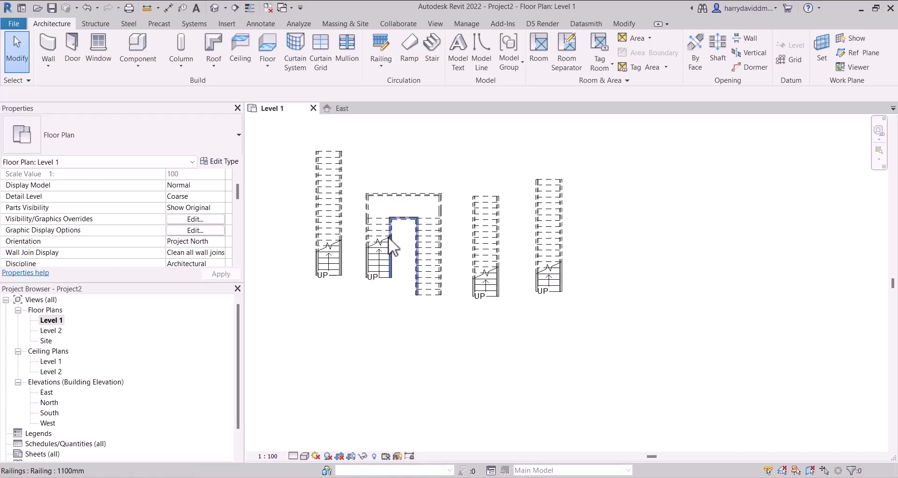
{"action": "middle_click_drag", "start_coordinate": [598, 257], "coordinate": [371, 253]}
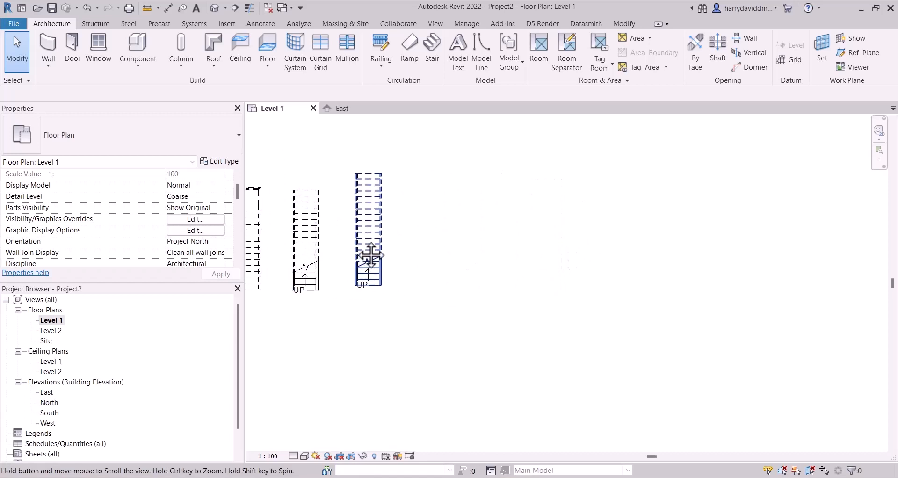
- Create a full-step spiral run of 20 risers beside the straight stairs, using the 200mm max riser 250mm going type
{"action": "scroll", "coordinate": [381, 227], "scroll_direction": "up", "scroll_amount": 2}
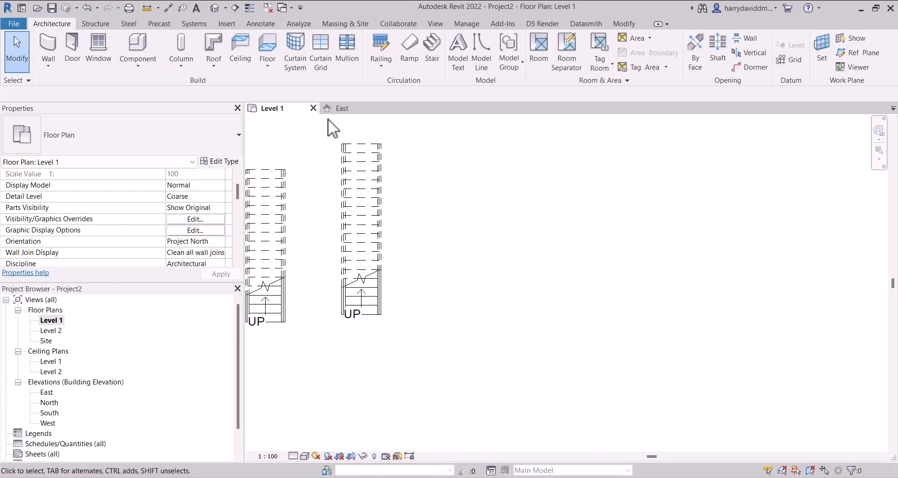
{"action": "key", "text": "s"}
{"action": "key", "text": "t"}
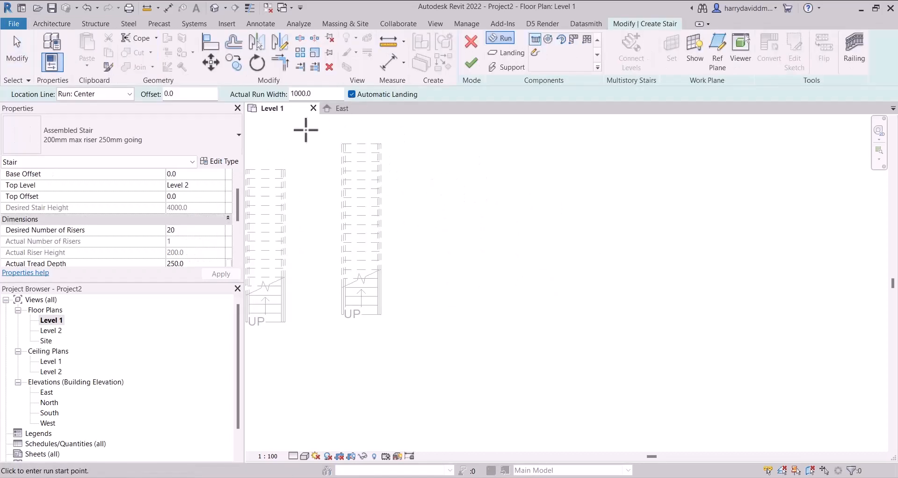
{"action": "left_click", "coordinate": [548, 37]}
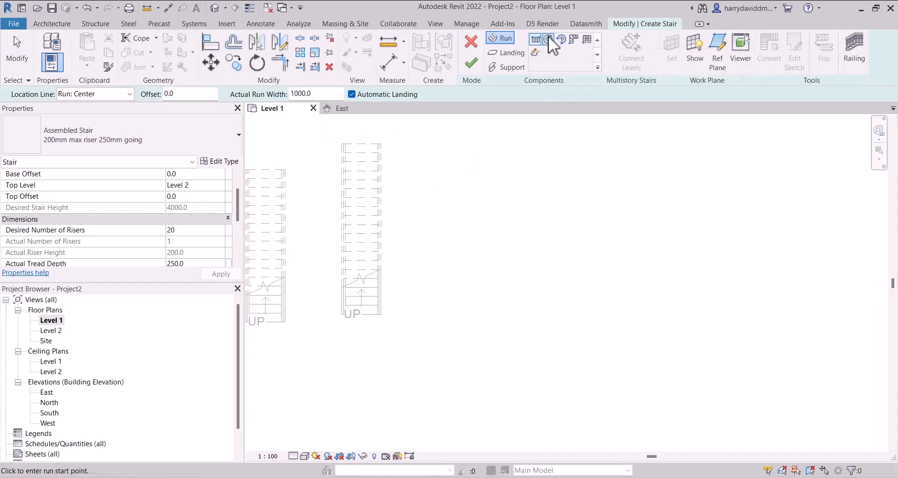
{"action": "left_click", "coordinate": [498, 255]}
{"action": "left_click", "coordinate": [529, 241]}
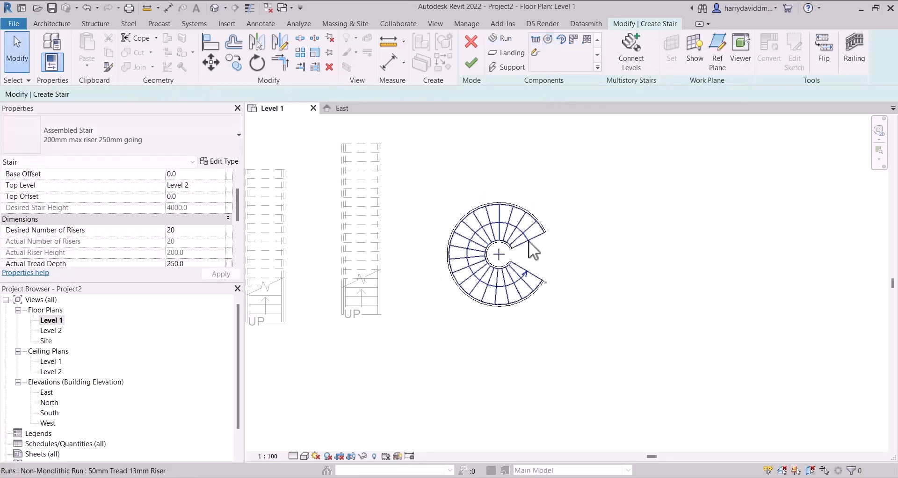
{"action": "scroll", "coordinate": [524, 243], "scroll_direction": "up", "scroll_amount": 1}
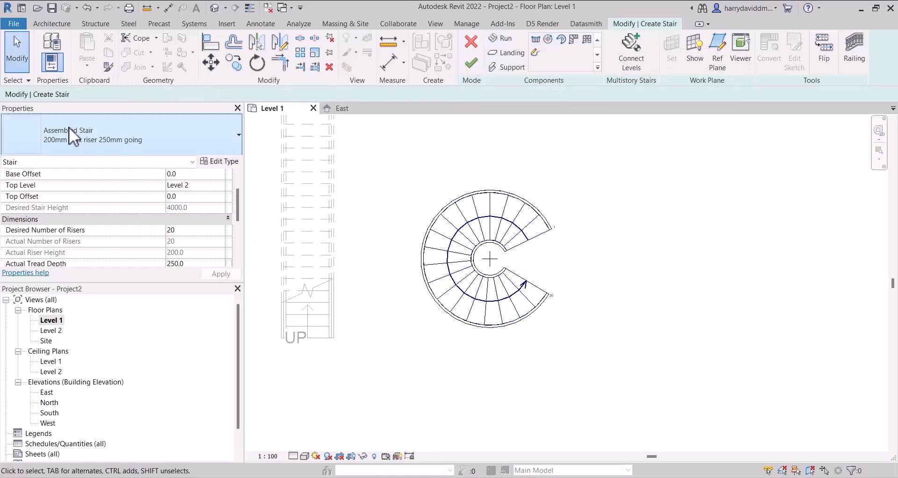
- Try the 190mm max riser 250mm going type on the spiral stair and switch it to Industrial and Assembly, accepting the tread depth warning
{"action": "left_click", "coordinate": [179, 138]}
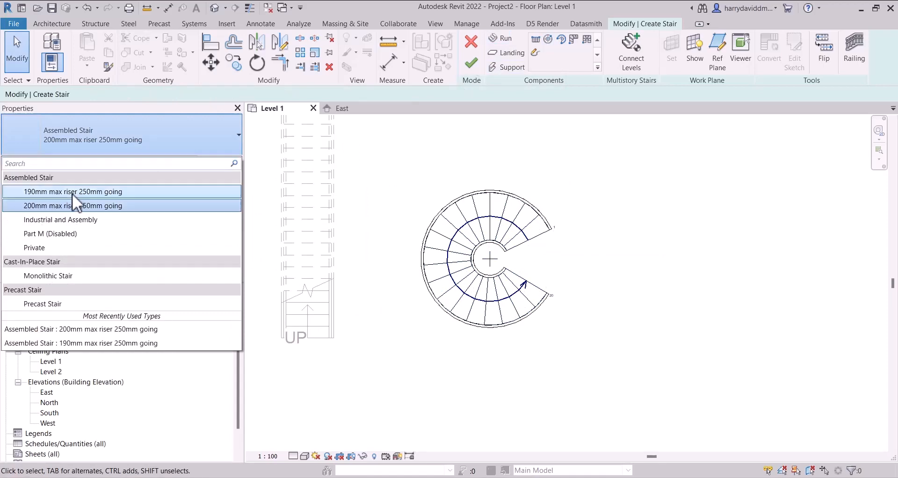
{"action": "left_click", "coordinate": [71, 190]}
{"action": "left_click", "coordinate": [148, 133]}
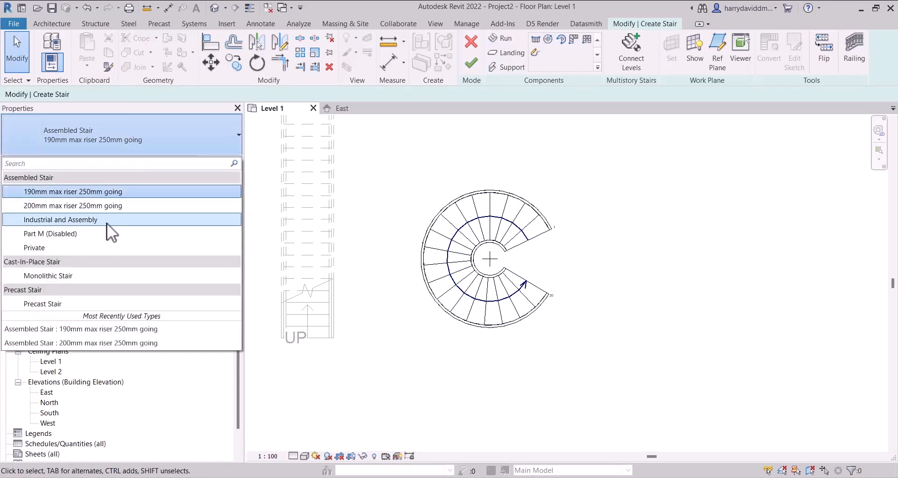
{"action": "left_click", "coordinate": [107, 221]}
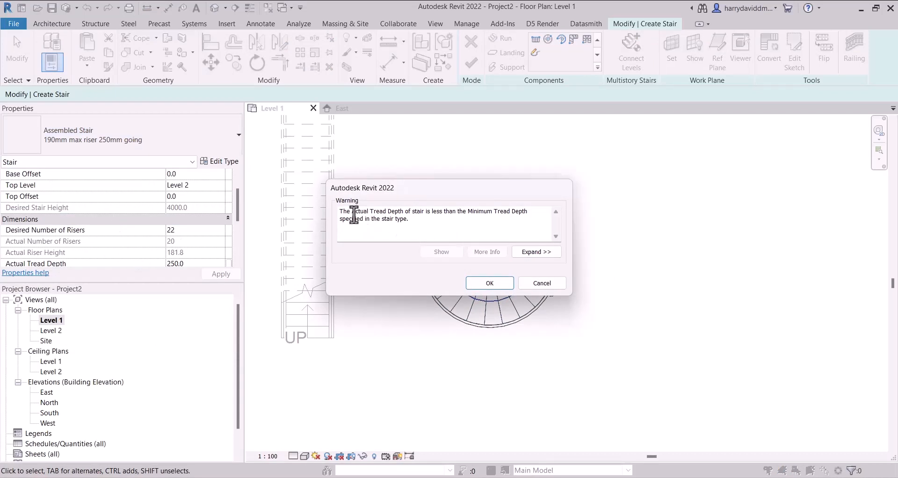
{"action": "left_click_drag", "start_coordinate": [355, 211], "coordinate": [518, 222]}
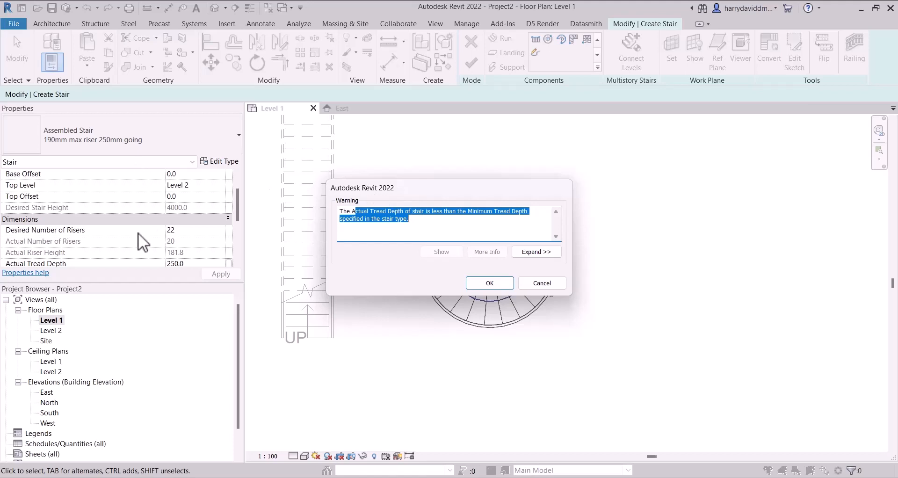
{"action": "left_click", "coordinate": [471, 284]}
{"action": "scroll", "coordinate": [130, 220], "scroll_direction": "down", "scroll_amount": 3}
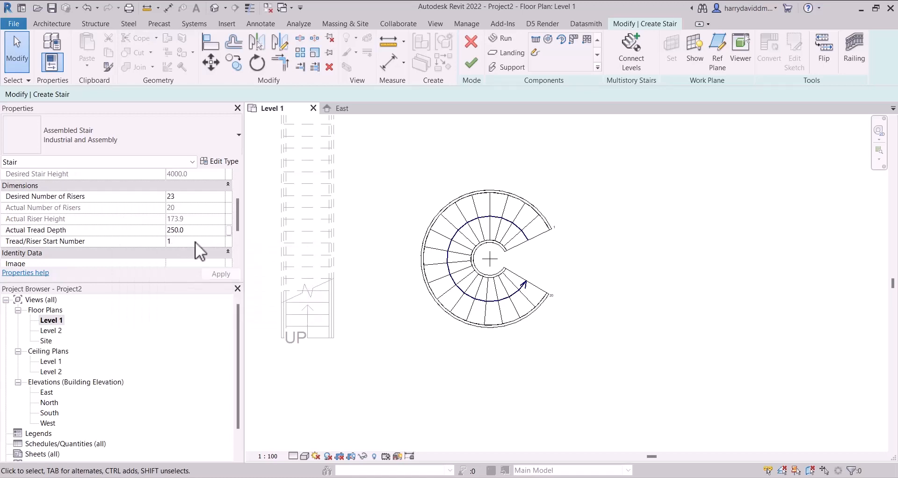
- Open the Industrial and Assembly type properties and compare the calculation rules with the spiral stair's actual tread depth
{"action": "left_click", "coordinate": [209, 162]}
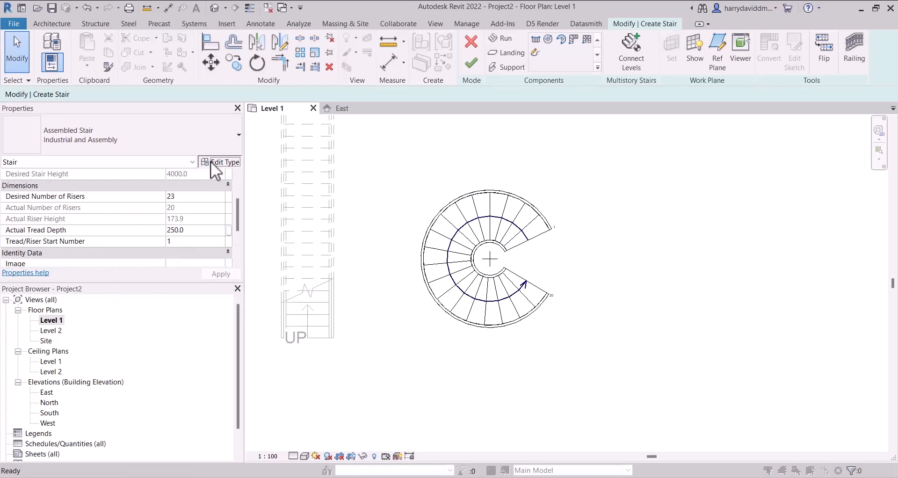
{"action": "left_click_drag", "start_coordinate": [307, 45], "coordinate": [461, 61]}
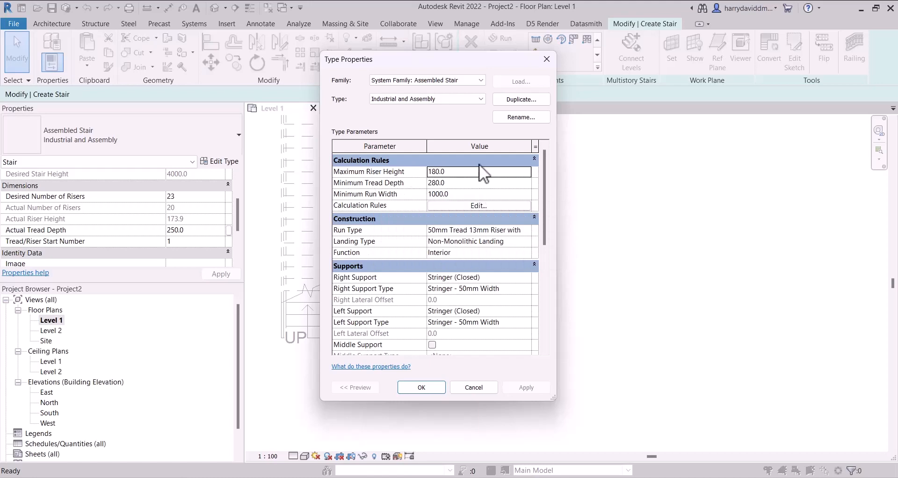
{"action": "left_click_drag", "start_coordinate": [450, 62], "coordinate": [744, 54]}
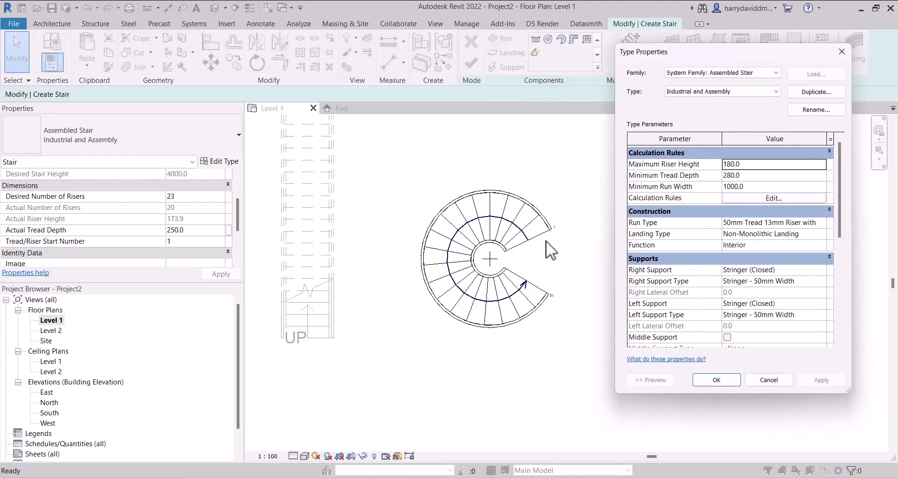
{"action": "left_click", "coordinate": [188, 233]}
{"action": "left_click_drag", "start_coordinate": [762, 52], "coordinate": [717, 49]}
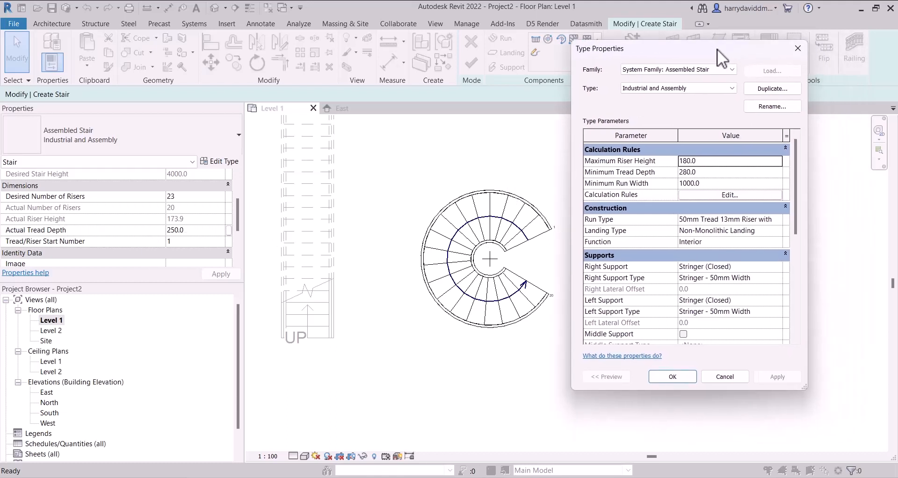
- Duplicate the Industrial and Assembly stair type under the name "Industrial and Assembly_ 250mm_DEPTH"
{"action": "left_click", "coordinate": [773, 89]}
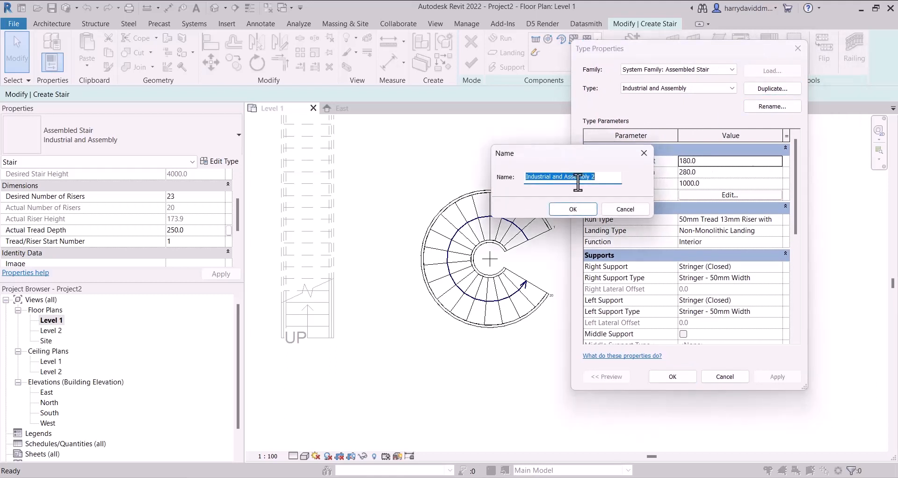
{"action": "left_click", "coordinate": [599, 179]}
{"action": "key", "text": "BackSpace"}
{"action": "type", "text": "_"}
{"action": "type", "text": " 250"}
{"action": "type", "text": "depth"}
{"action": "key", "text": "BackSpace"}
{"action": "key", "text": "BackSpace"}
{"action": "key", "text": "BackSpace"}
{"action": "key", "text": "BackSpace"}
{"action": "type", "text": "DEP"}
{"action": "type", "text": "TH"}
{"action": "type", "text": "mm_DI"}
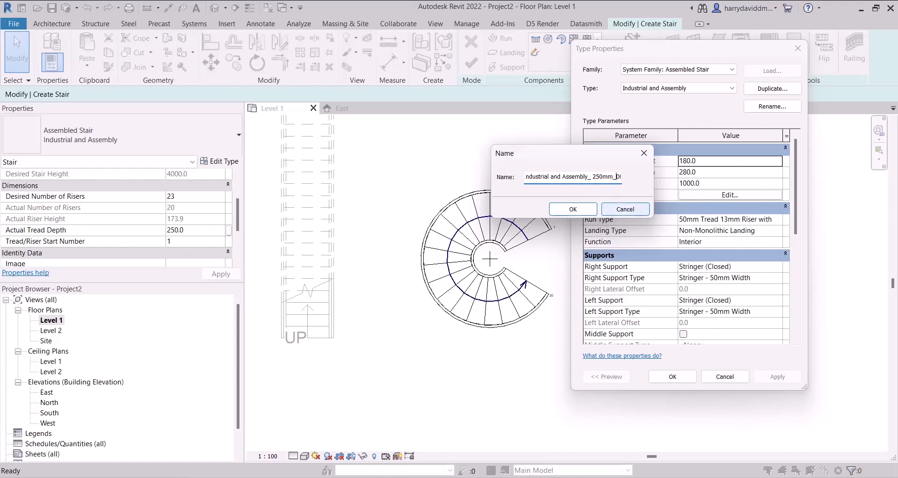
{"action": "left_click", "coordinate": [570, 206]}
- Set the new stair type's minimum tread depth to 250, apply the type and finish the spiral stair
{"action": "left_click", "coordinate": [709, 171]}
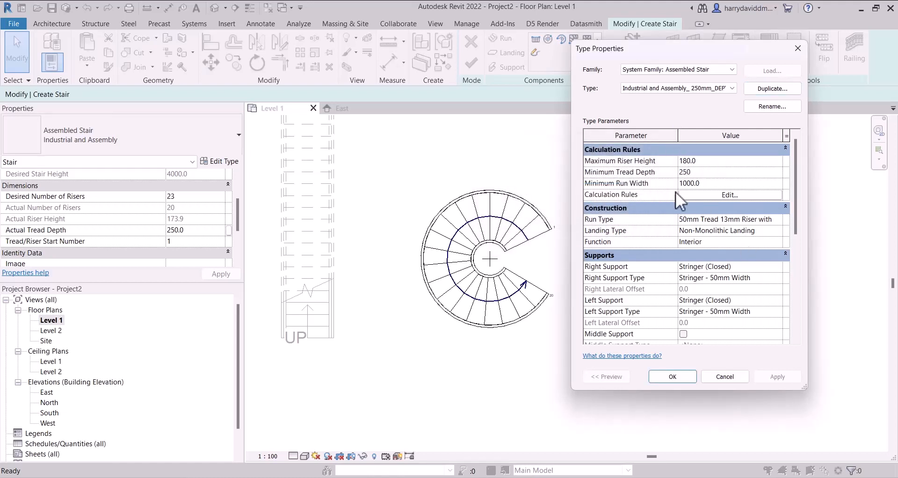
{"action": "left_click", "coordinate": [676, 378]}
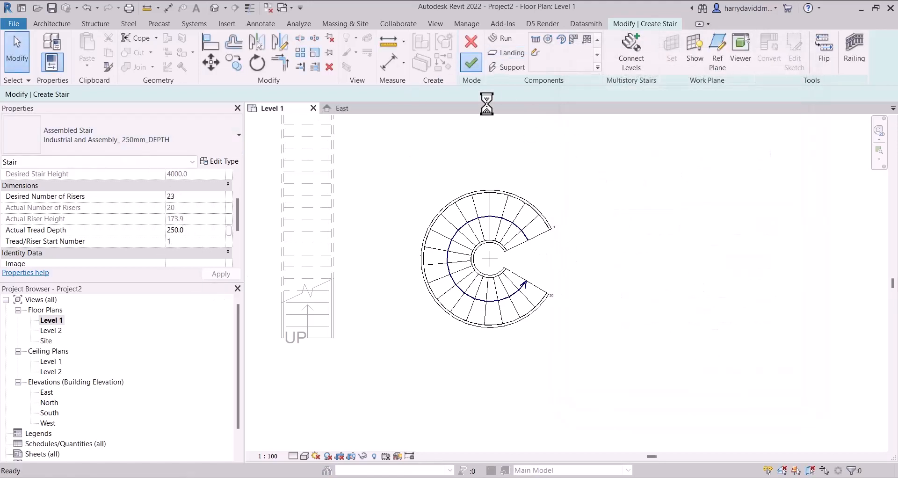
{"action": "left_click", "coordinate": [478, 71]}
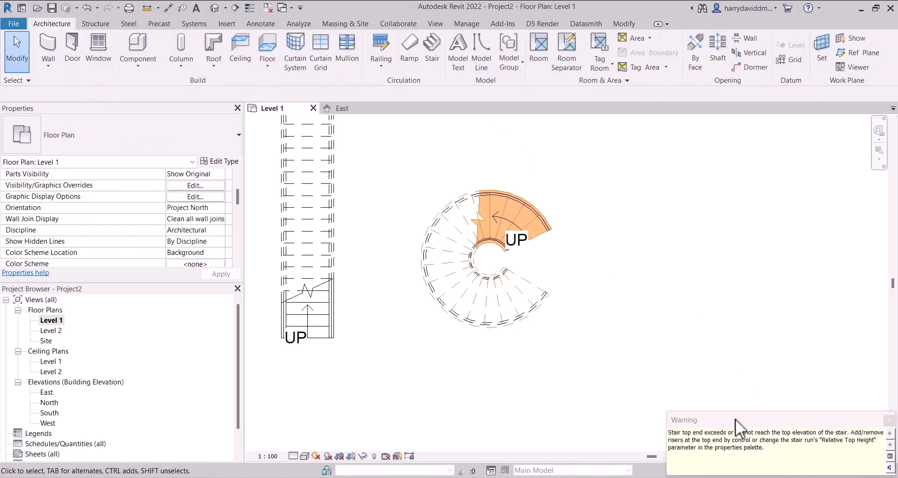
- Review the warning about the spiral stair's top end and inspect the stair against Level 2 in the East elevation
{"action": "left_click_drag", "start_coordinate": [717, 422], "coordinate": [372, 152]}
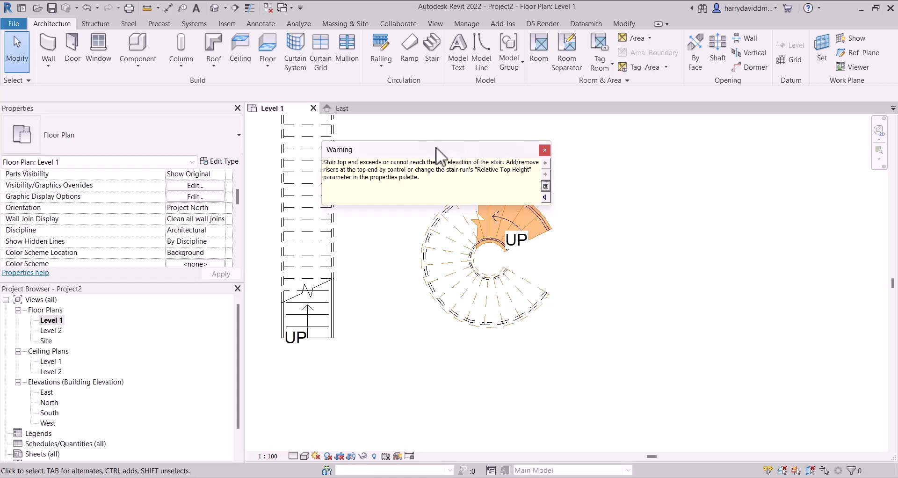
{"action": "left_click_drag", "start_coordinate": [403, 150], "coordinate": [467, 385]}
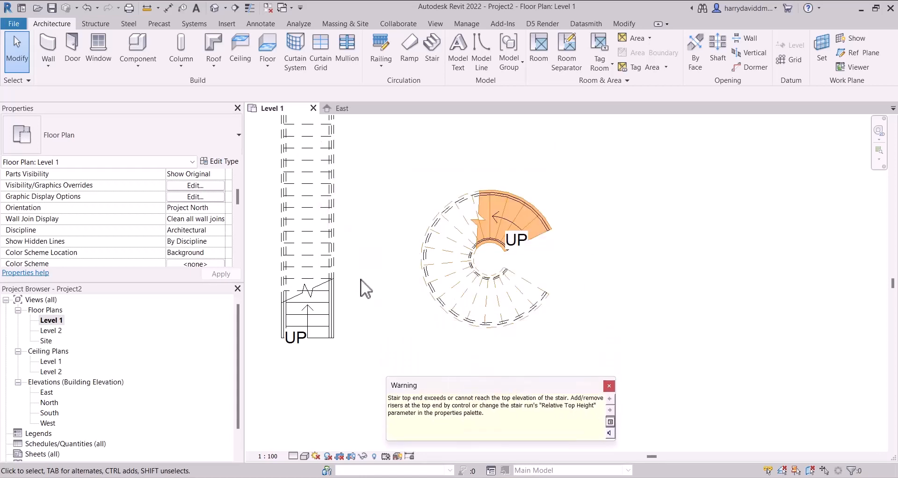
{"action": "scroll", "coordinate": [99, 202], "scroll_direction": "up", "scroll_amount": 3}
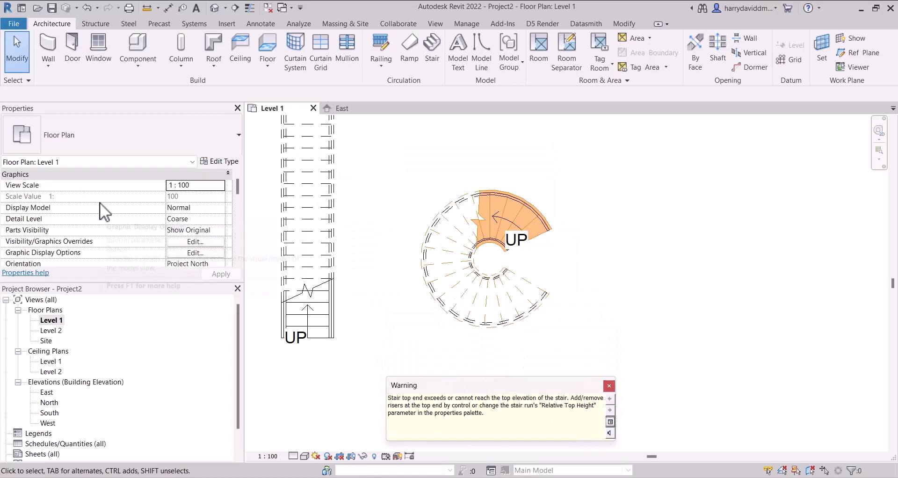
{"action": "scroll", "coordinate": [102, 209], "scroll_direction": "down", "scroll_amount": 6}
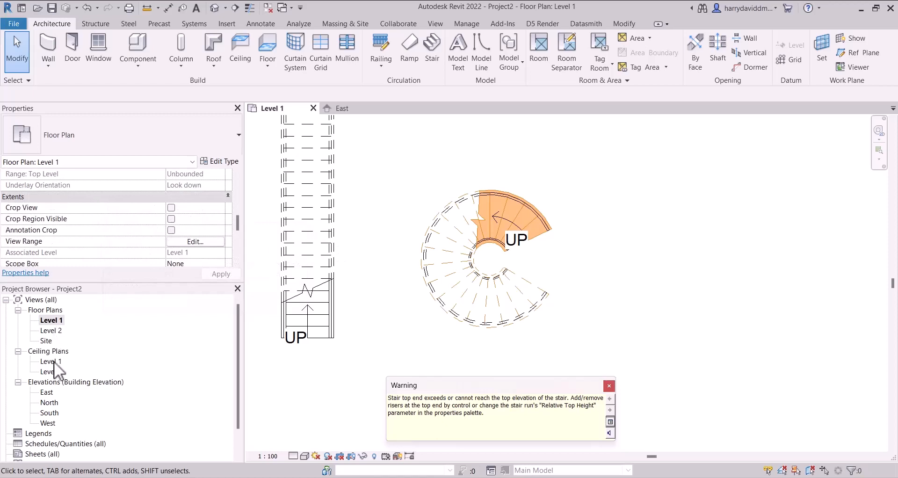
{"action": "double_click", "coordinate": [48, 392]}
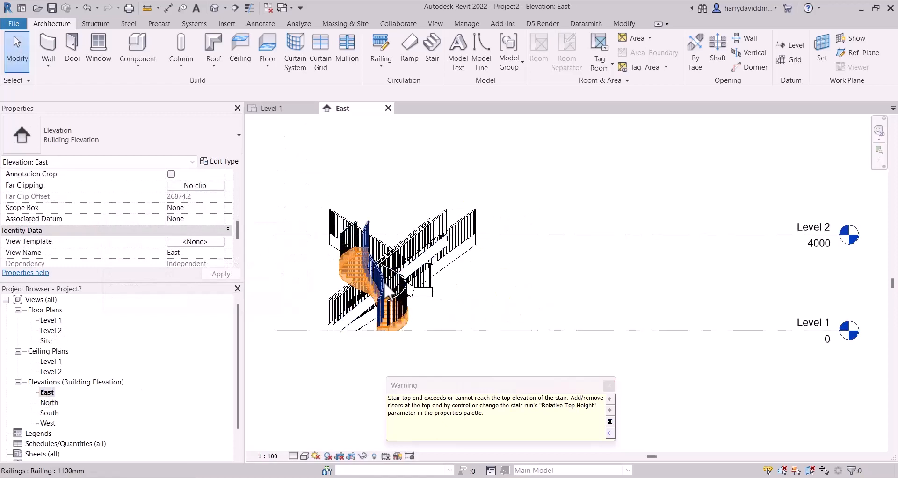
{"action": "scroll", "coordinate": [349, 252], "scroll_direction": "up", "scroll_amount": 4}
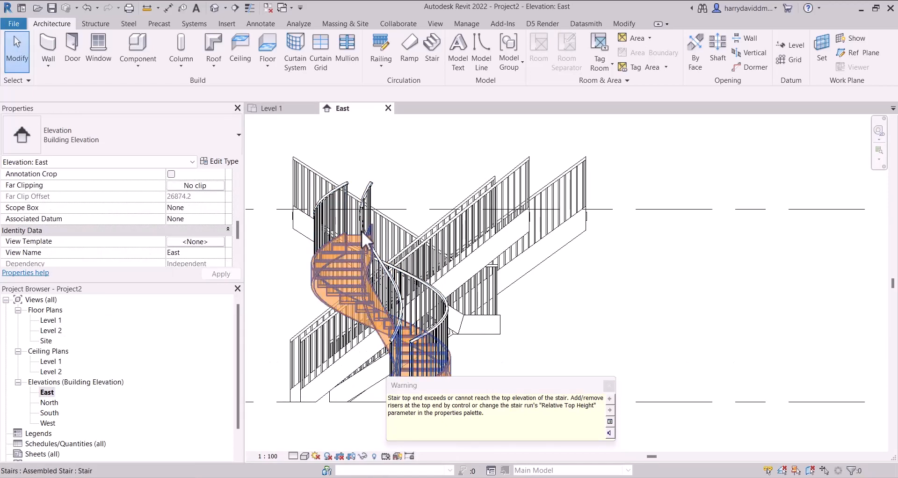
{"action": "left_click", "coordinate": [608, 210]}
{"action": "scroll", "coordinate": [380, 239], "scroll_direction": "down", "scroll_amount": 4}
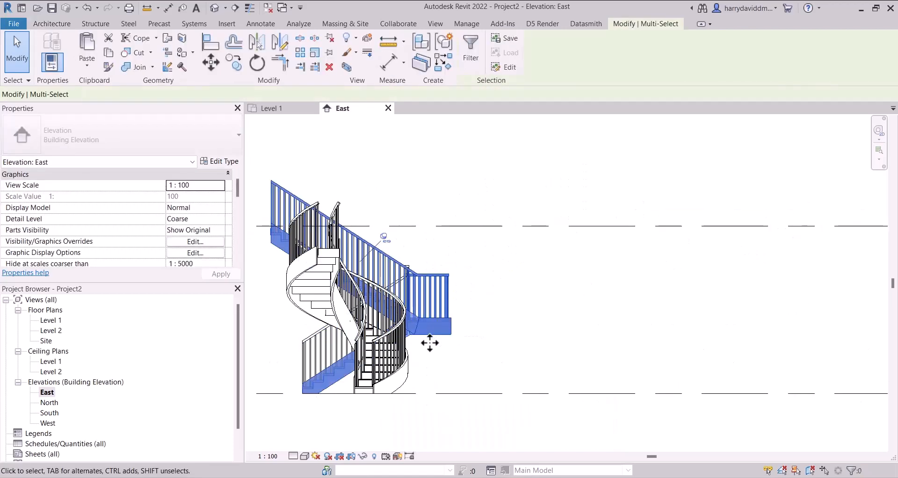
- Hide the straight and U-shaped stairs with their railings in the East elevation, isolating the spiral stair
{"action": "key", "text": "Delete"}
{"action": "left_click_drag", "start_coordinate": [428, 252], "coordinate": [385, 269]}
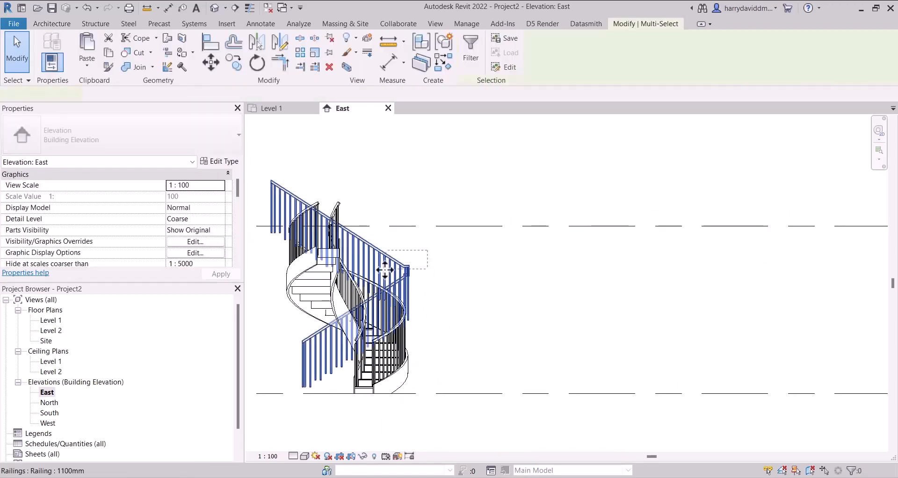
{"action": "key", "text": "e"}
{"action": "key", "text": "Delete"}
{"action": "scroll", "coordinate": [455, 178], "scroll_direction": "down", "scroll_amount": 2}
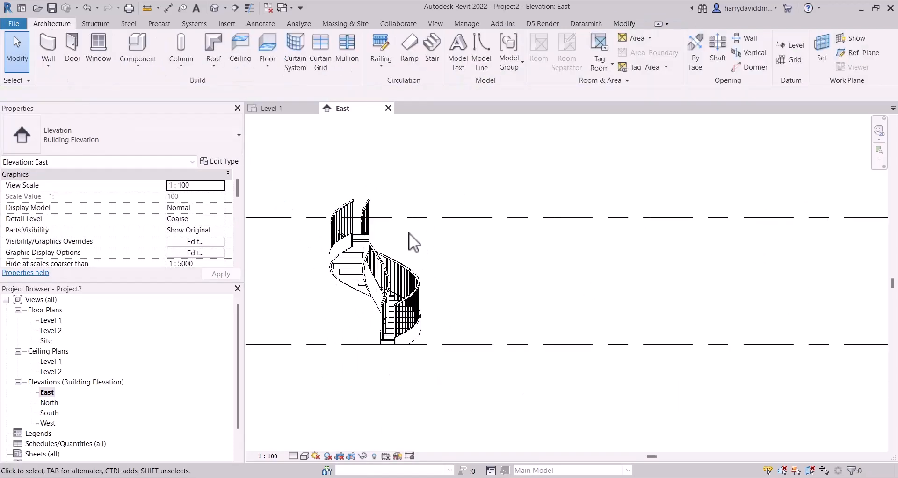
{"action": "middle_click_drag", "start_coordinate": [506, 240], "coordinate": [558, 233]}
{"action": "scroll", "coordinate": [358, 229], "scroll_direction": "up", "scroll_amount": 3}
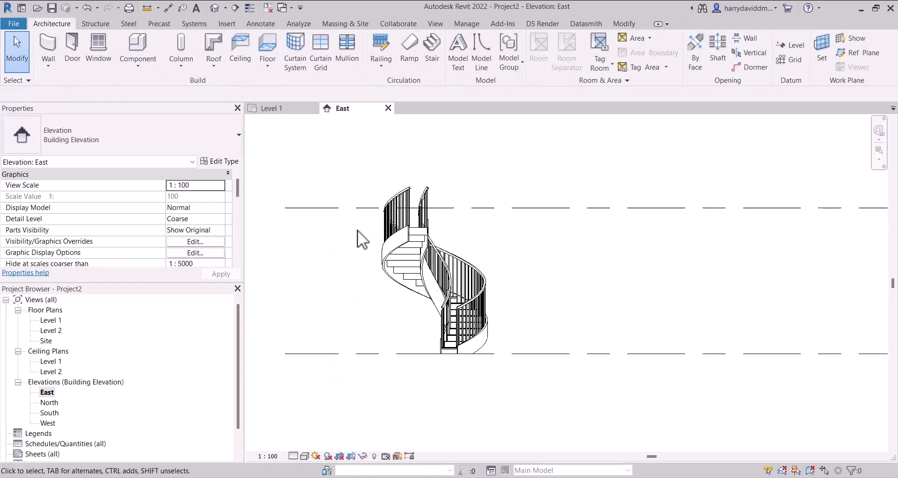
- Examine the gap between the spiral stair's top and Level 2, and compare the stair's desired and actual numbers of risers
{"action": "left_click", "coordinate": [536, 200]}
{"action": "scroll", "coordinate": [469, 220], "scroll_direction": "up", "scroll_amount": 3}
{"action": "scroll", "coordinate": [422, 240], "scroll_direction": "up", "scroll_amount": 2}
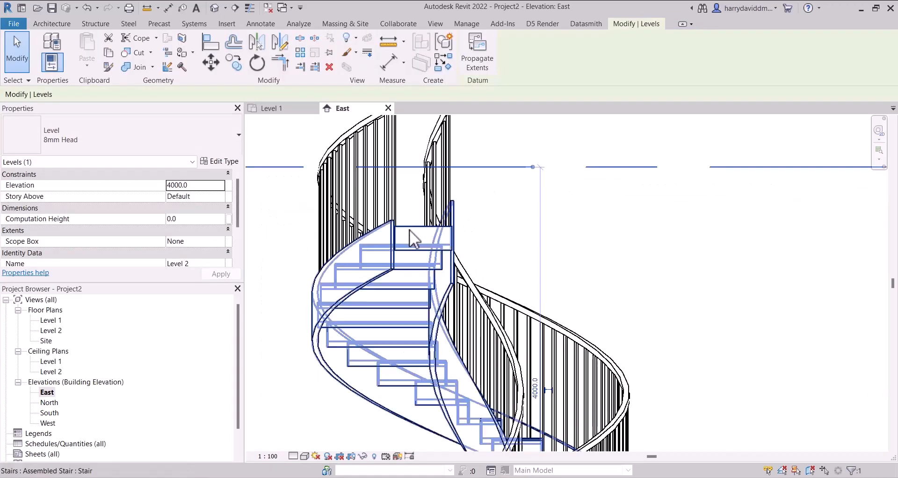
{"action": "scroll", "coordinate": [449, 220], "scroll_direction": "down", "scroll_amount": 2}
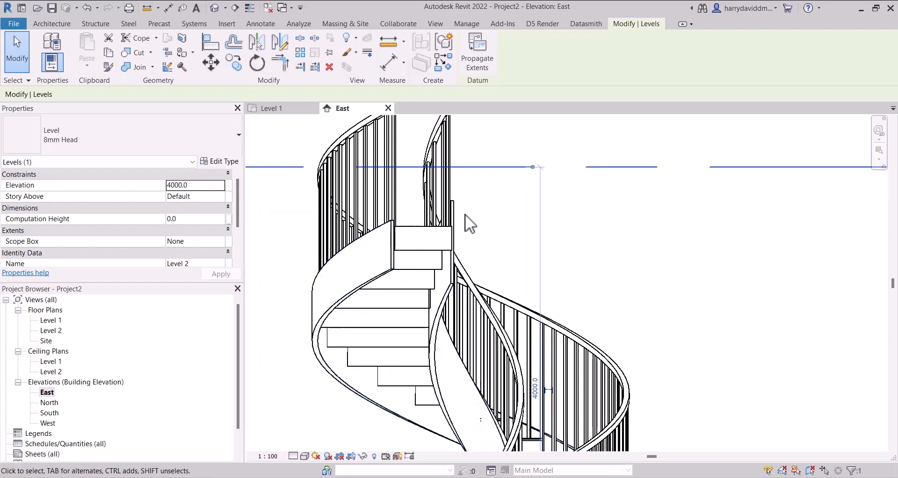
{"action": "scroll", "coordinate": [515, 182], "scroll_direction": "down", "scroll_amount": 2}
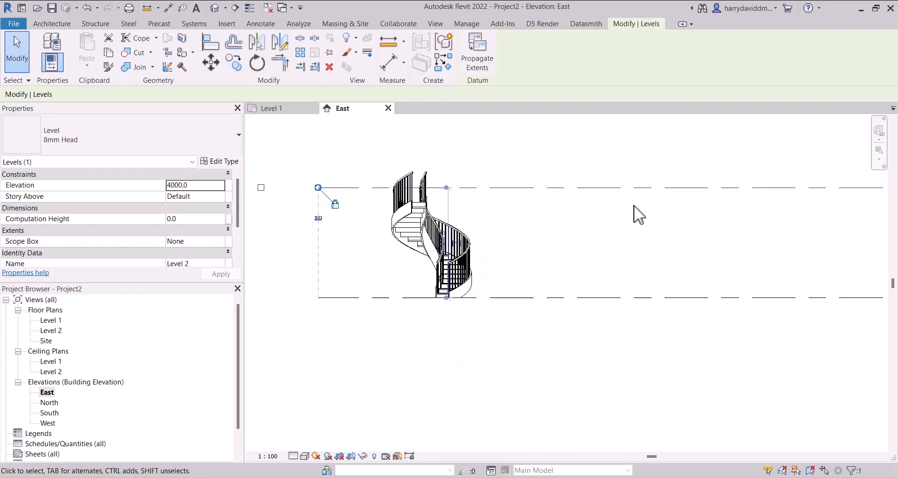
{"action": "scroll", "coordinate": [436, 210], "scroll_direction": "up", "scroll_amount": 3}
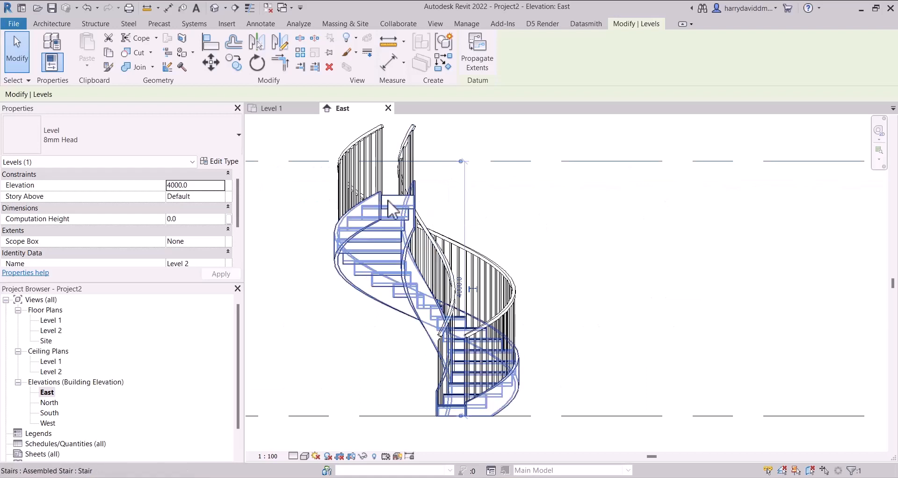
{"action": "left_click", "coordinate": [413, 205]}
{"action": "scroll", "coordinate": [169, 210], "scroll_direction": "down", "scroll_amount": 3}
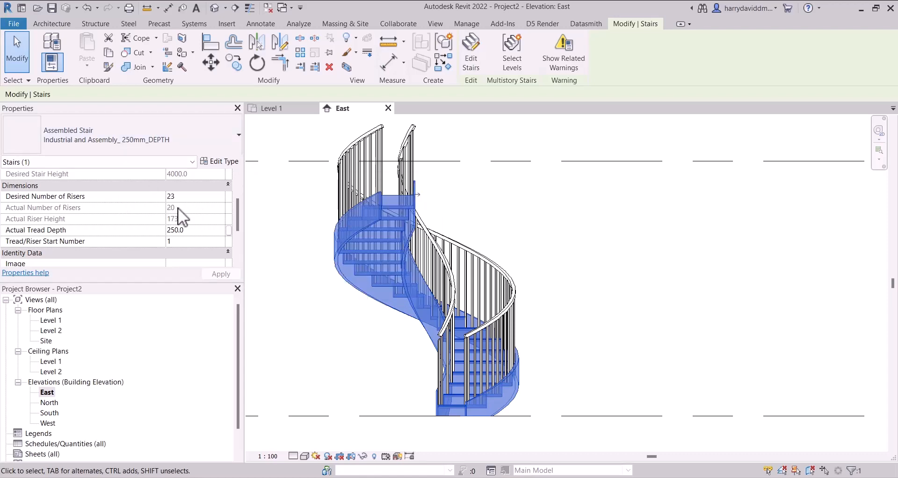
- In the Level 1 plan, edit the spiral stair and extend the end of its run to reach 23 risers
{"action": "key", "text": "ctrl+Tab"}
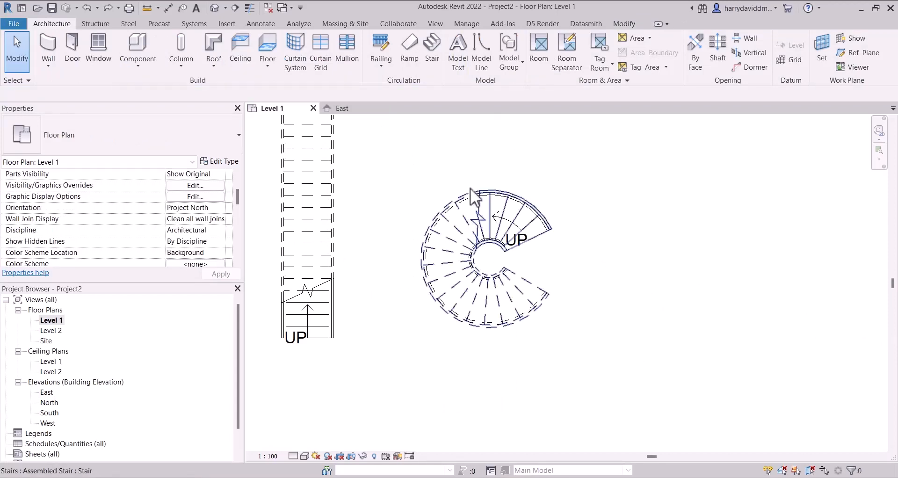
{"action": "left_click", "coordinate": [466, 228]}
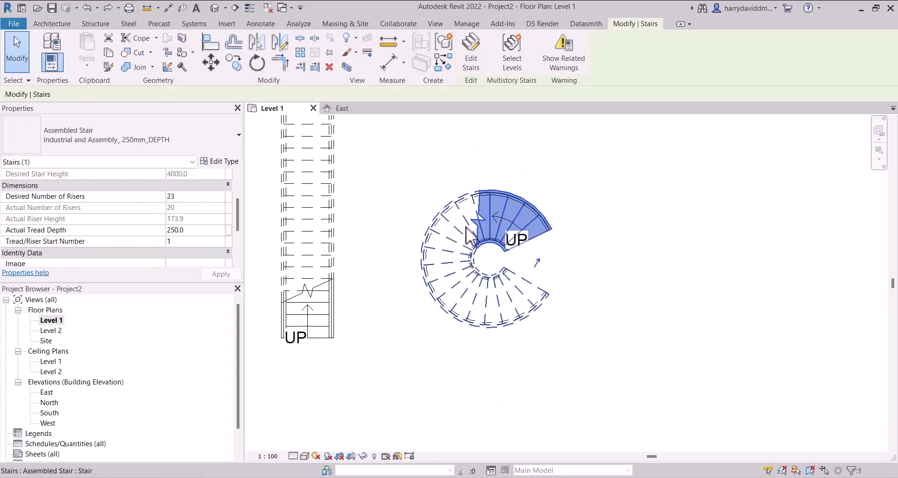
{"action": "left_click", "coordinate": [479, 66]}
{"action": "left_click", "coordinate": [525, 284]}
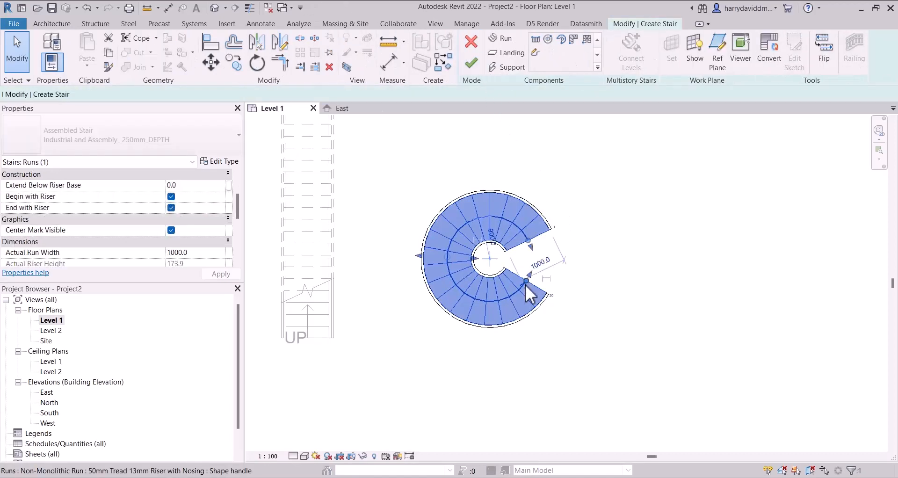
{"action": "scroll", "coordinate": [524, 281], "scroll_direction": "up", "scroll_amount": 2}
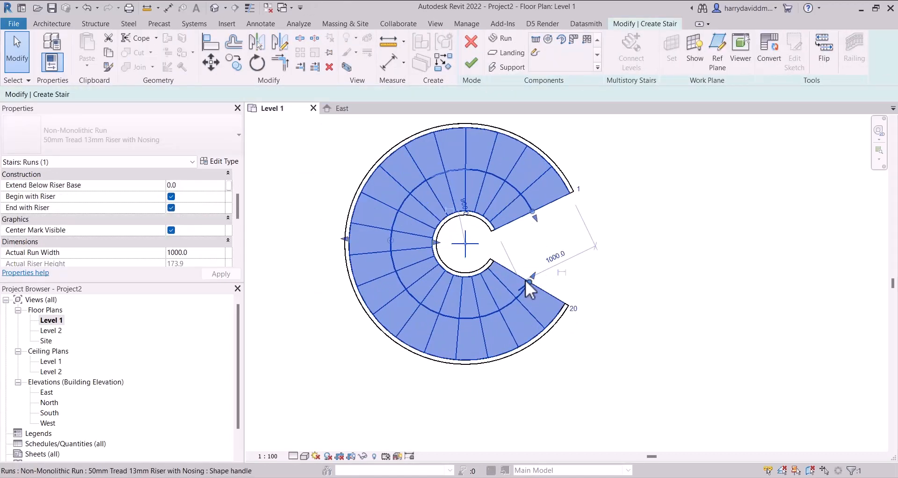
{"action": "scroll", "coordinate": [525, 279], "scroll_direction": "up", "scroll_amount": 3}
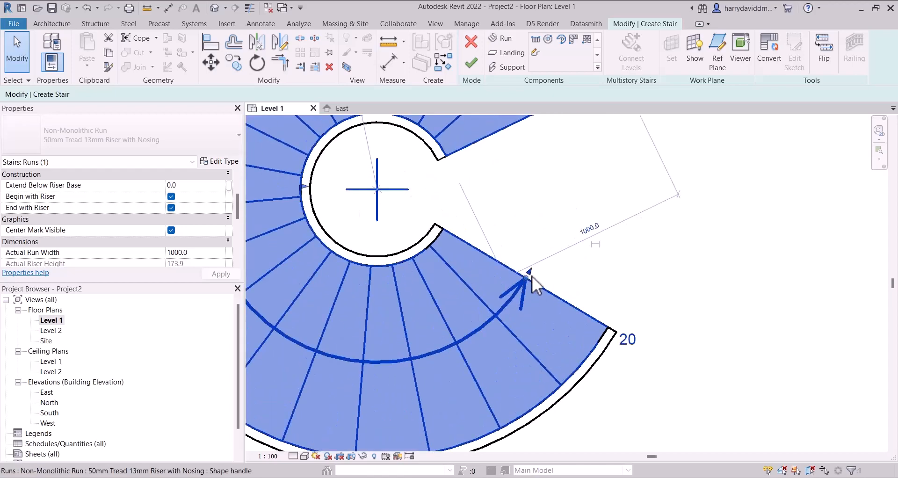
{"action": "middle_click_drag", "start_coordinate": [370, 288], "coordinate": [269, 299]}
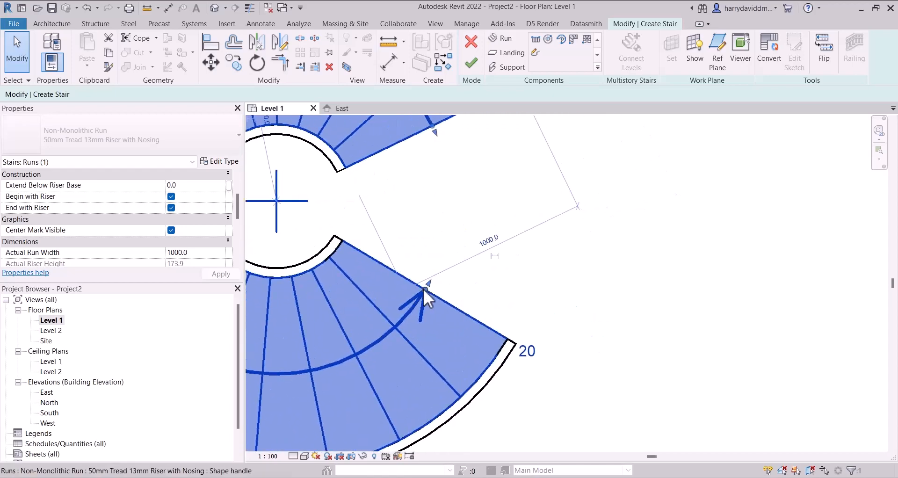
{"action": "left_click_drag", "start_coordinate": [426, 288], "coordinate": [436, 151]}
- Check the extended run's riser count and relative top height, and finish editing the spiral stair
{"action": "scroll", "coordinate": [425, 262], "scroll_direction": "down", "scroll_amount": 3}
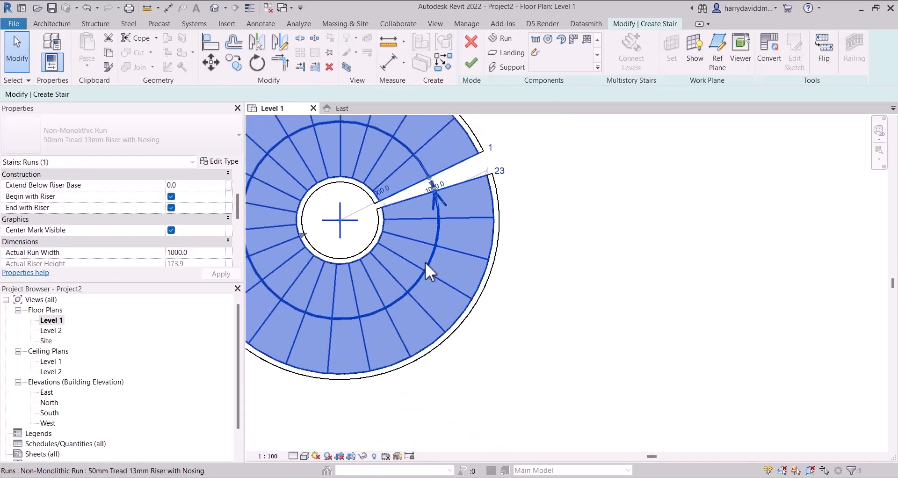
{"action": "scroll", "coordinate": [160, 243], "scroll_direction": "down", "scroll_amount": 4}
{"action": "scroll", "coordinate": [150, 224], "scroll_direction": "up", "scroll_amount": 2}
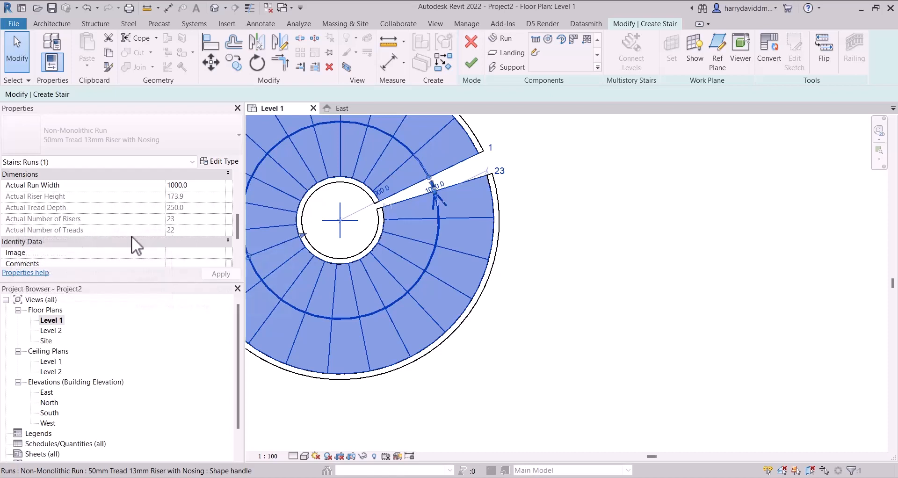
{"action": "scroll", "coordinate": [158, 221], "scroll_direction": "up", "scroll_amount": 4}
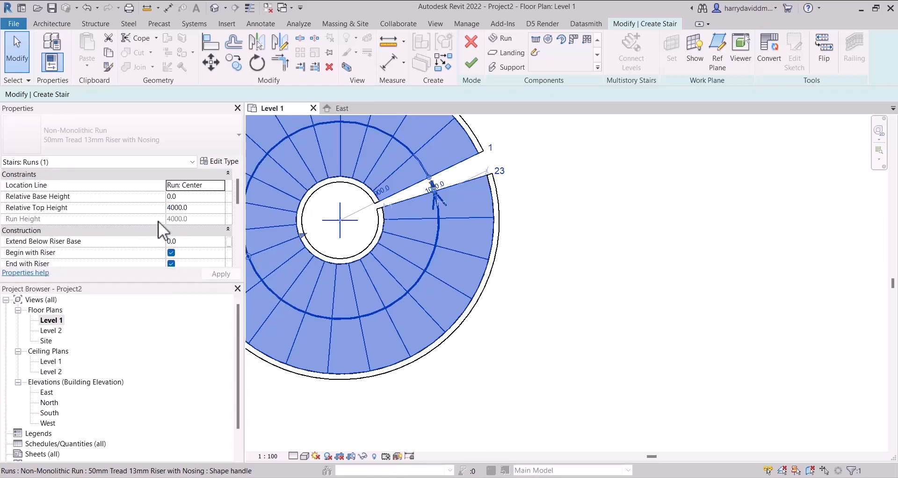
{"action": "scroll", "coordinate": [145, 206], "scroll_direction": "down", "scroll_amount": 3}
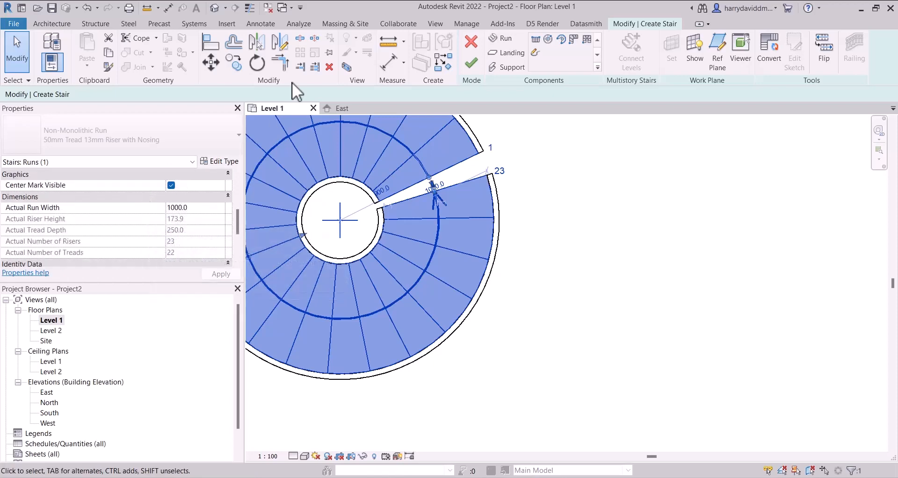
{"action": "left_click", "coordinate": [469, 63]}
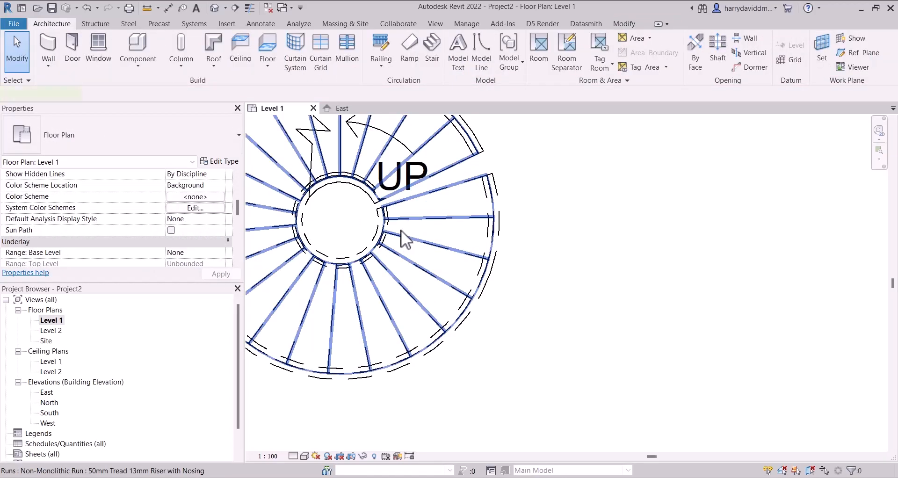
- Examine the finished spiral run's number of risers and relative top height in the Level 1 plan
{"action": "left_click", "coordinate": [402, 231]}
{"action": "scroll", "coordinate": [161, 211], "scroll_direction": "down", "scroll_amount": 3}
{"action": "scroll", "coordinate": [162, 211], "scroll_direction": "up", "scroll_amount": 3}
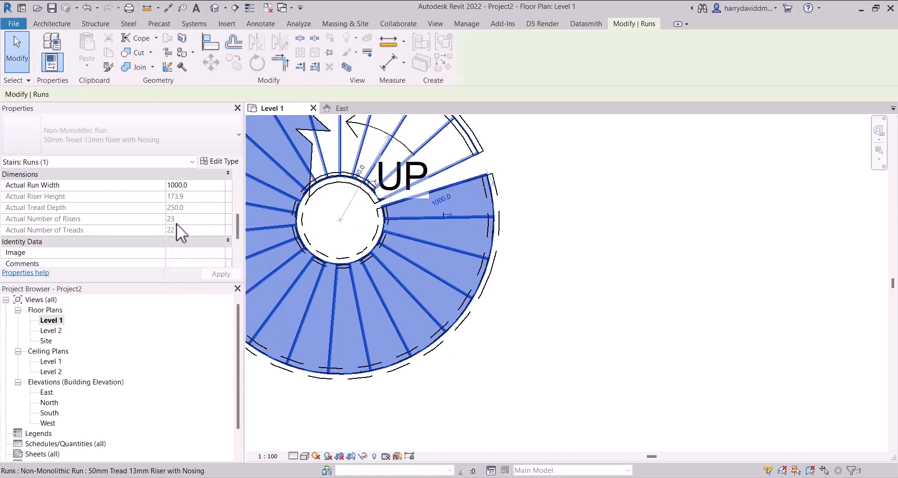
{"action": "scroll", "coordinate": [190, 216], "scroll_direction": "up", "scroll_amount": 5}
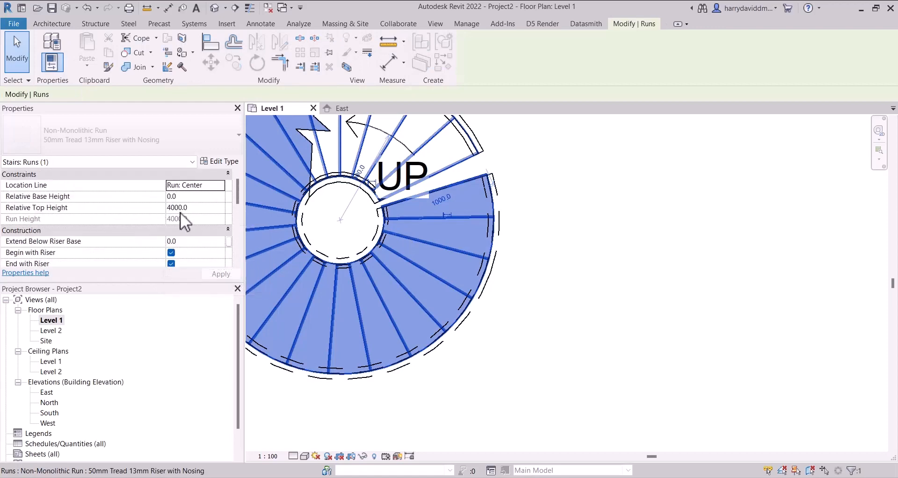
{"action": "scroll", "coordinate": [561, 174], "scroll_direction": "down", "scroll_amount": 2}
{"action": "left_click", "coordinate": [551, 177]}
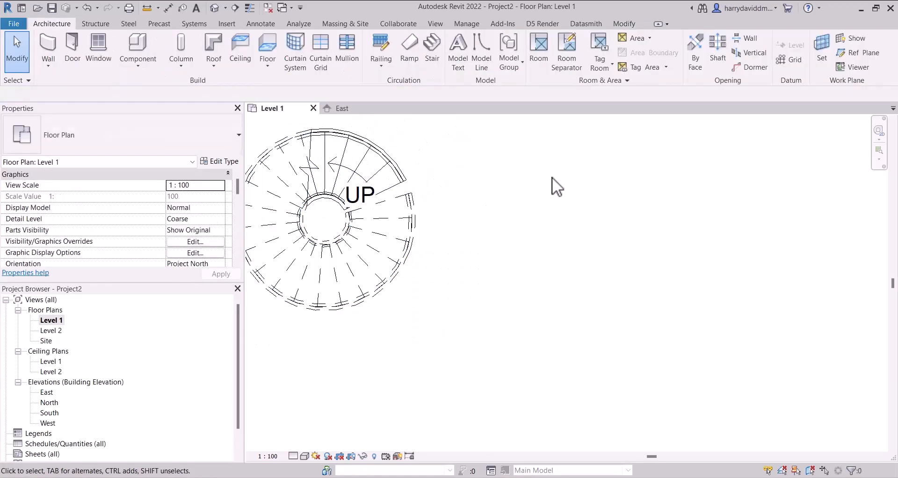
{"action": "scroll", "coordinate": [552, 177], "scroll_direction": "down", "scroll_amount": 2}
- Inspect the spiral stair's top end against the Level 2 line in the East elevation
{"action": "double_click", "coordinate": [47, 393]}
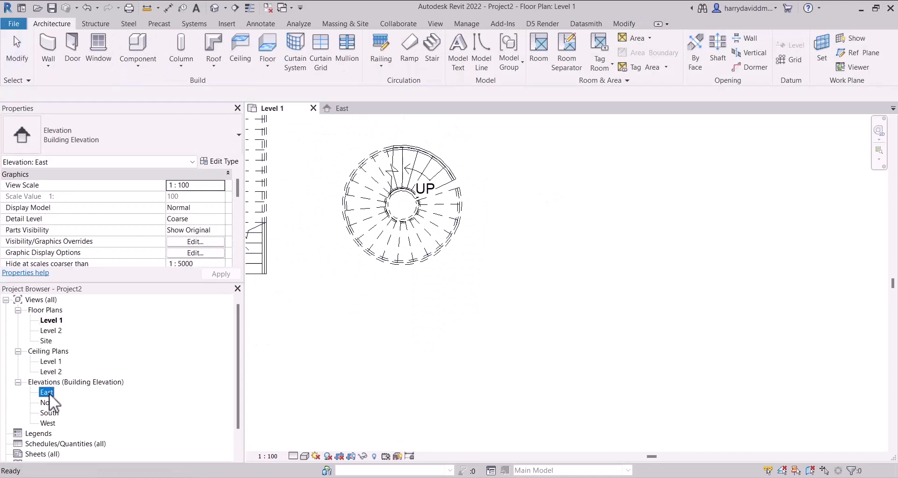
{"action": "scroll", "coordinate": [465, 181], "scroll_direction": "up", "scroll_amount": 3}
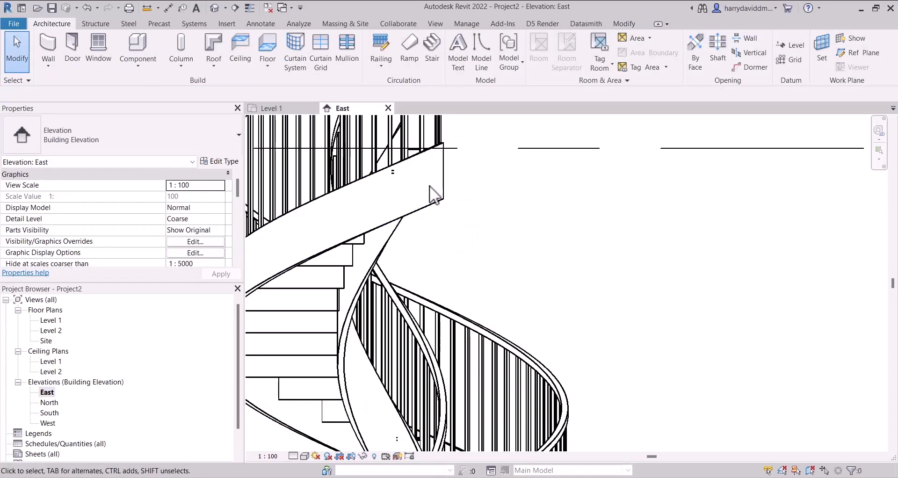
{"action": "left_click", "coordinate": [439, 164]}
{"action": "scroll", "coordinate": [428, 140], "scroll_direction": "up", "scroll_amount": 3}
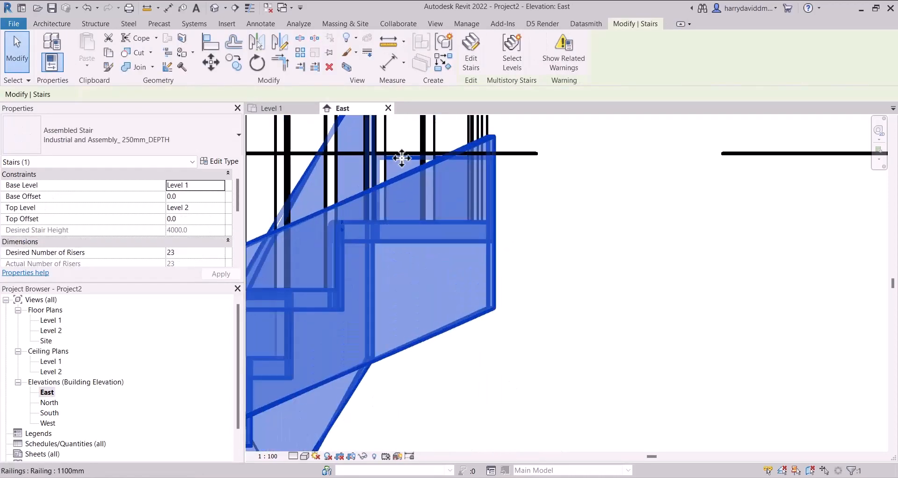
{"action": "scroll", "coordinate": [523, 223], "scroll_direction": "down", "scroll_amount": 3}
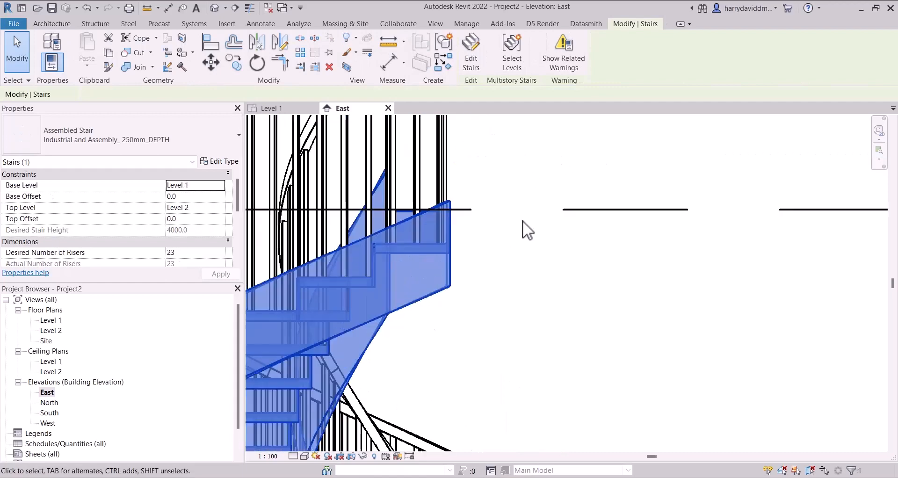
{"action": "middle_click_drag", "start_coordinate": [522, 222], "coordinate": [495, 238]}
{"action": "left_click", "coordinate": [464, 282]}
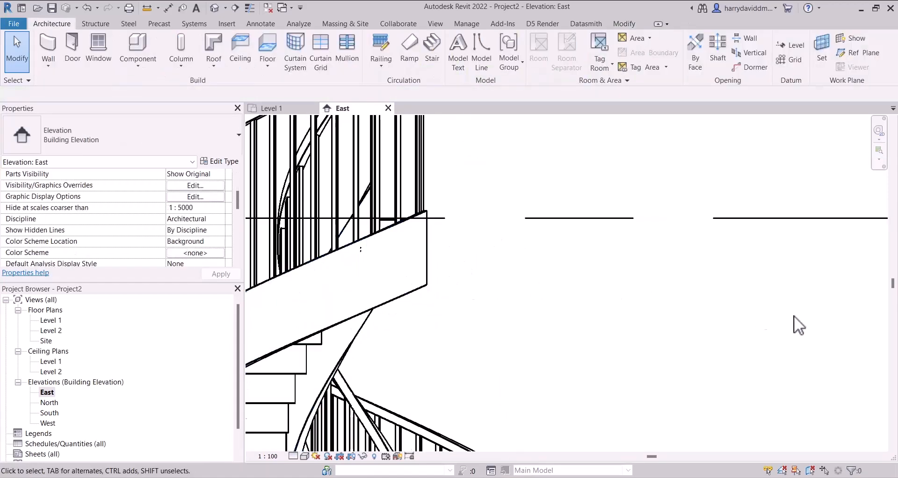
- Create a full-step spiral stair with a radius of about 1700 beside the first spiral in the Level 1 plan and finish it
{"action": "key", "text": "ctrl+Tab"}
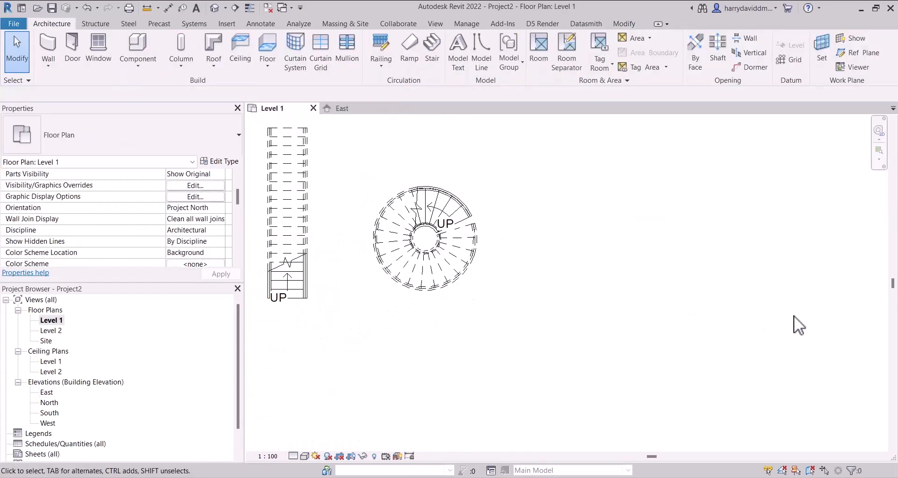
{"action": "left_click", "coordinate": [431, 54]}
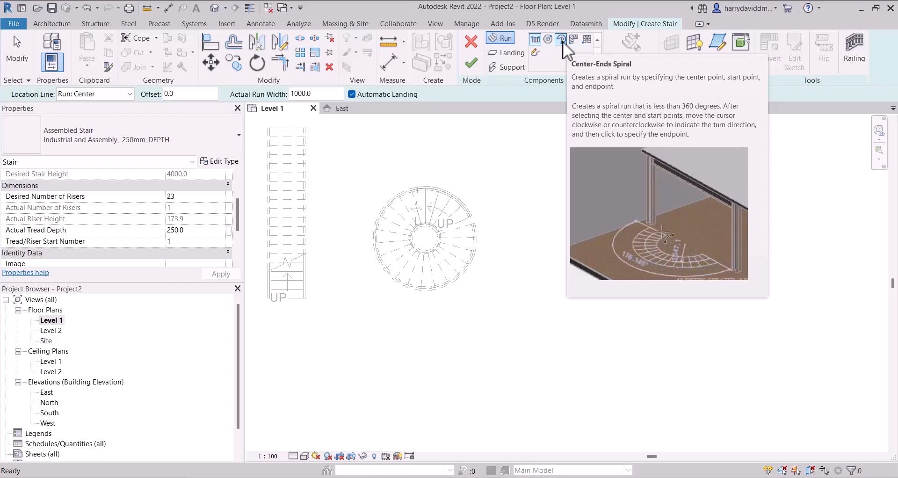
{"action": "left_click", "coordinate": [548, 39]}
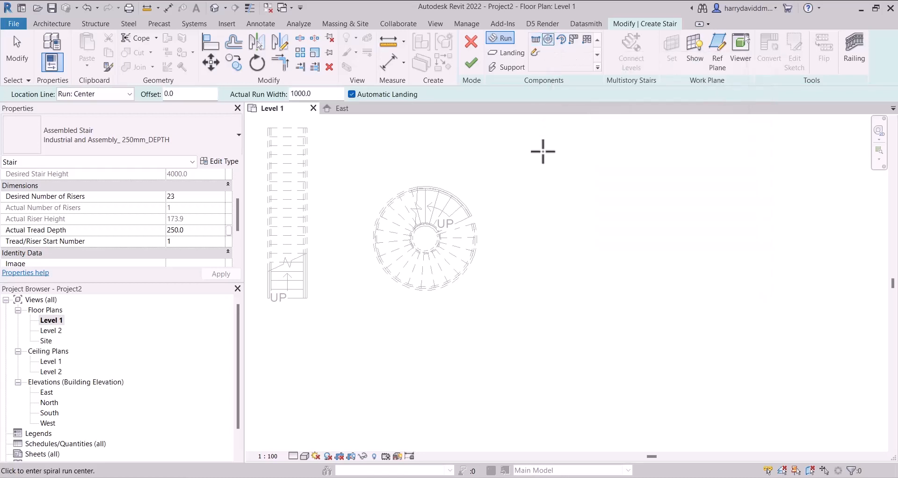
{"action": "left_click", "coordinate": [562, 216]}
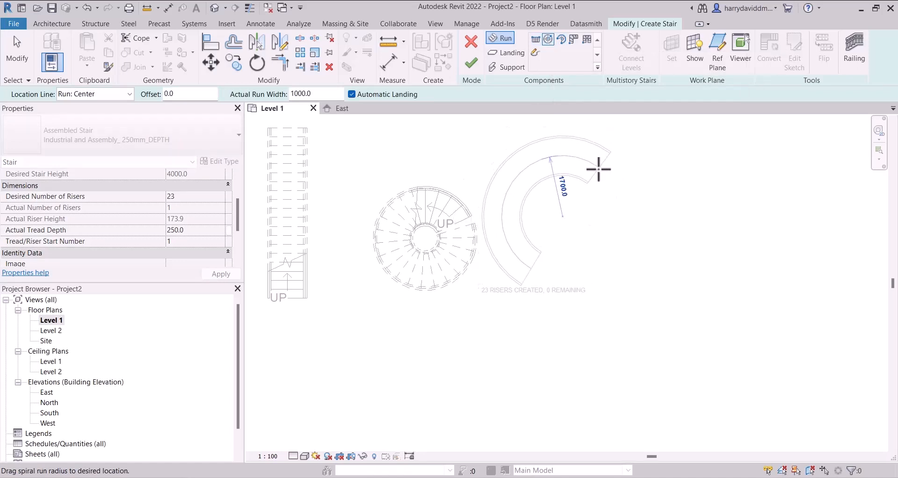
{"action": "left_click", "coordinate": [599, 170]}
{"action": "key", "text": "Escape"}
{"action": "middle_click_drag", "start_coordinate": [599, 169], "coordinate": [443, 179]}
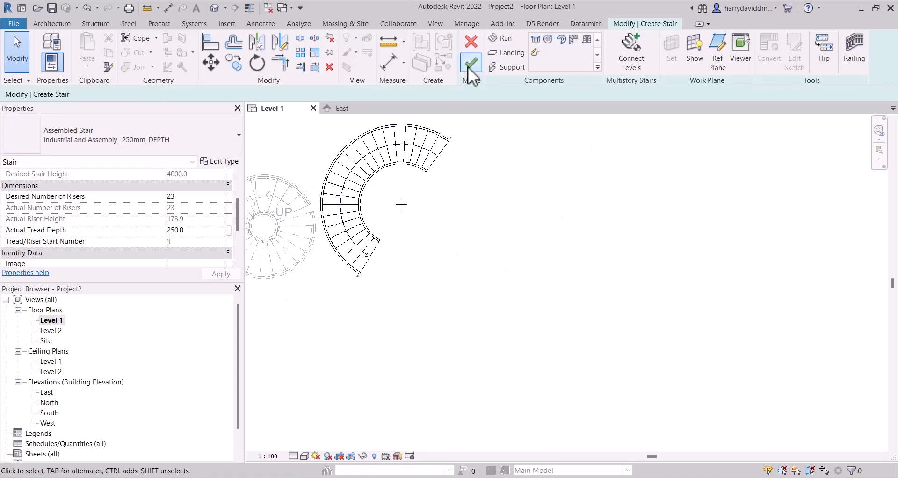
{"action": "left_click", "coordinate": [473, 63]}
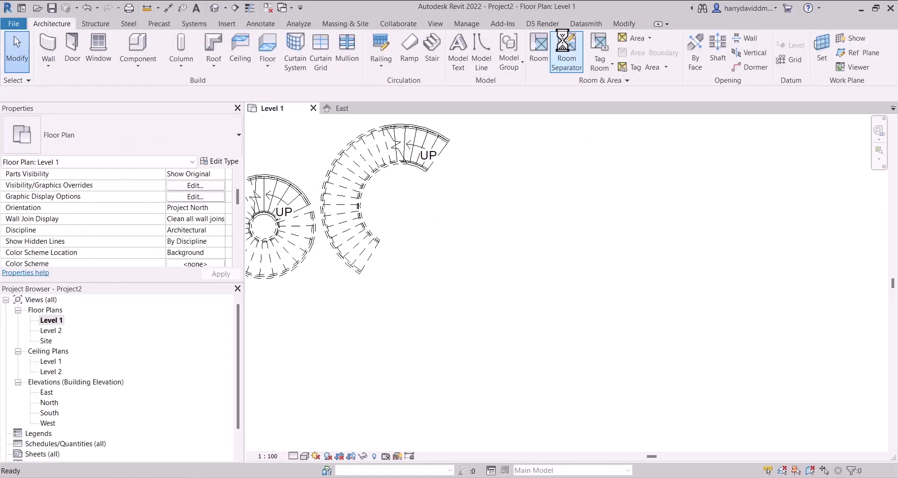
- Start another stair with a 12-riser center-ends spiral run, radius about 1300, beside the full-step spiral stair
{"action": "left_click", "coordinate": [431, 47]}
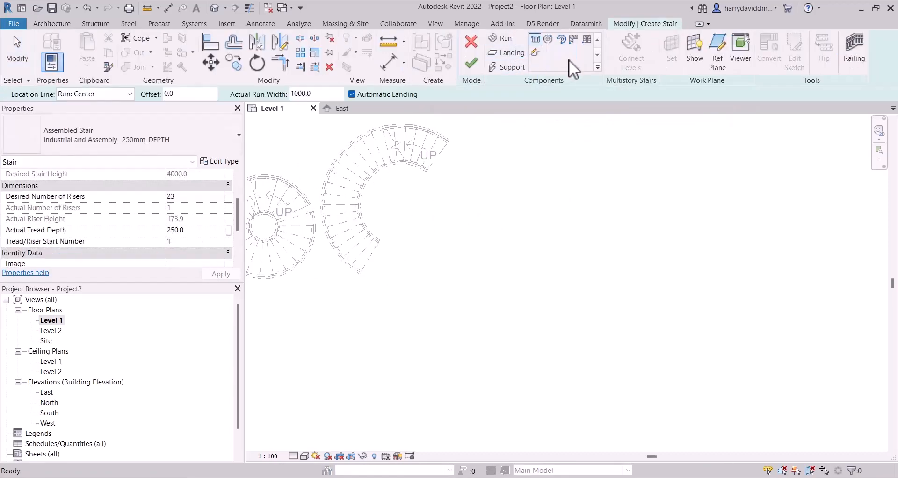
{"action": "left_click", "coordinate": [562, 39]}
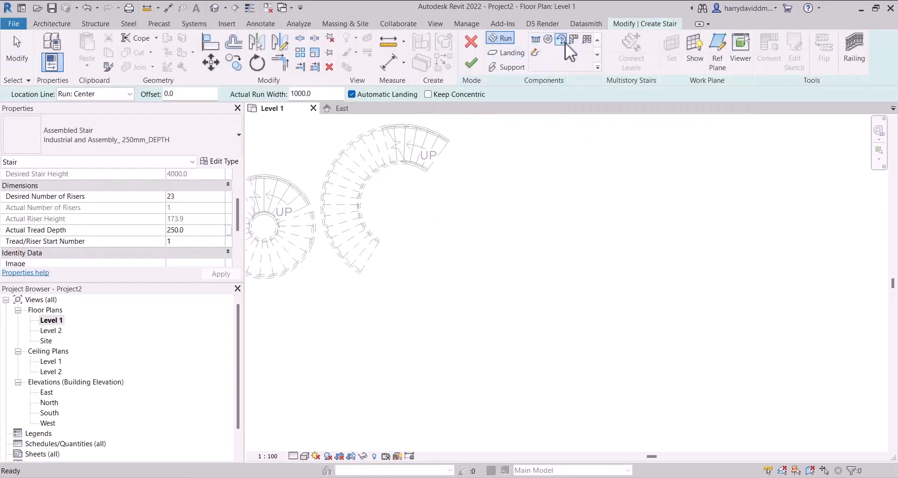
{"action": "left_click", "coordinate": [569, 143]}
{"action": "scroll", "coordinate": [531, 169], "scroll_direction": "down", "scroll_amount": 3}
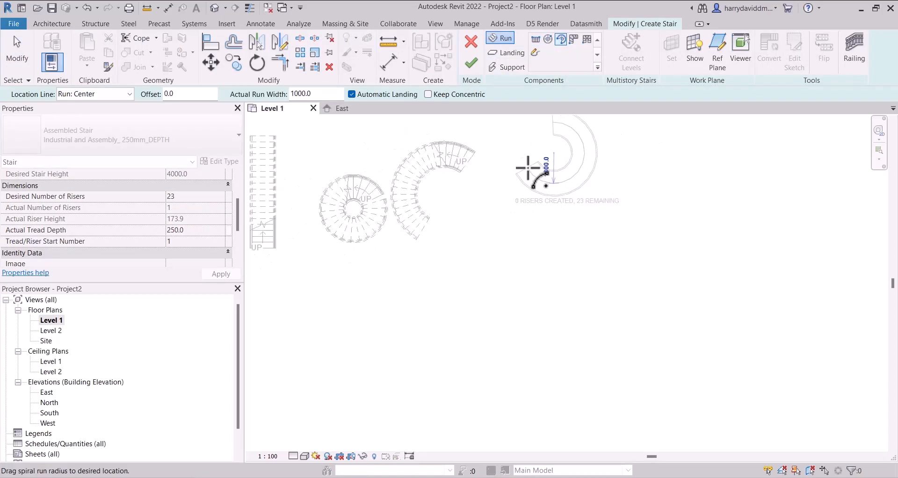
{"action": "scroll", "coordinate": [540, 143], "scroll_direction": "up", "scroll_amount": 3}
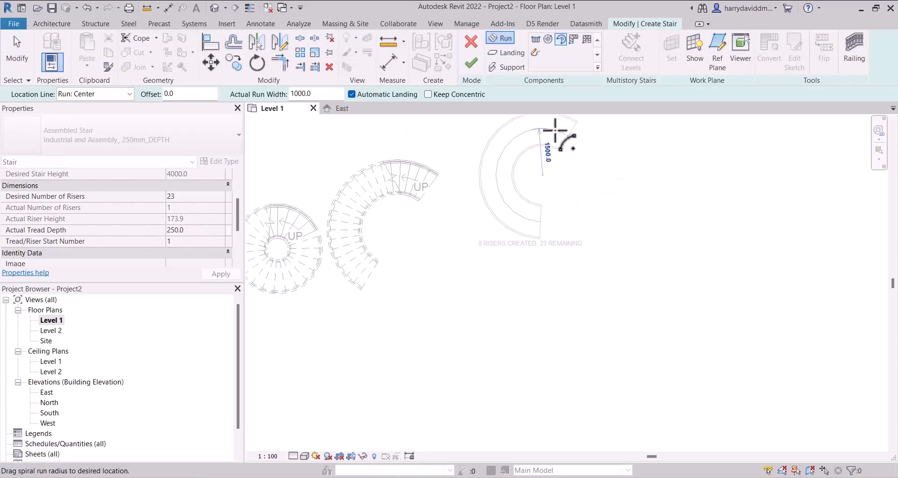
{"action": "left_click", "coordinate": [525, 140]}
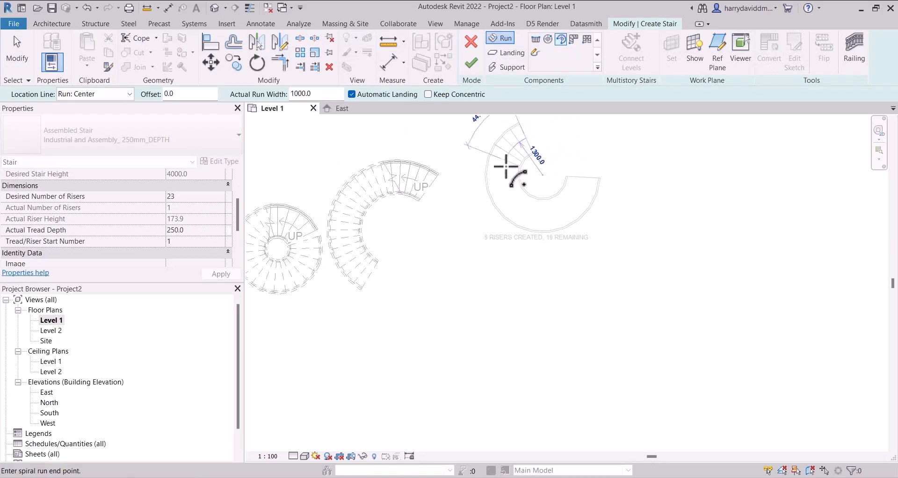
{"action": "left_click", "coordinate": [526, 206]}
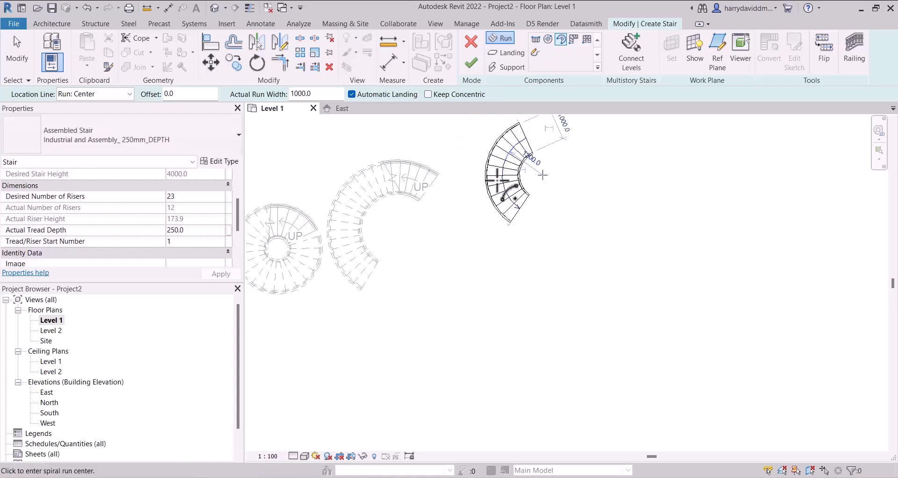
- Add a second center-ends spiral run with a radius of about 2100 for the remaining risers, joined to the first by an automatic landing
{"action": "left_click", "coordinate": [639, 223]}
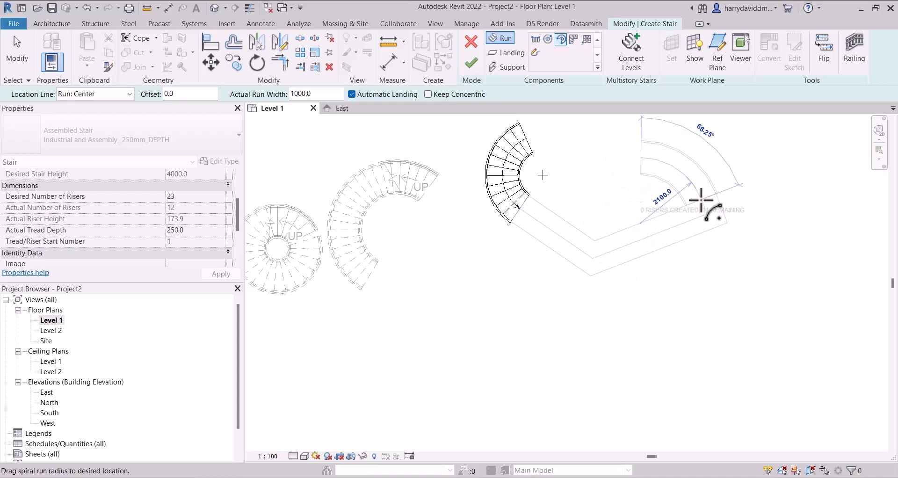
{"action": "left_click", "coordinate": [700, 200]}
{"action": "left_click", "coordinate": [607, 150]}
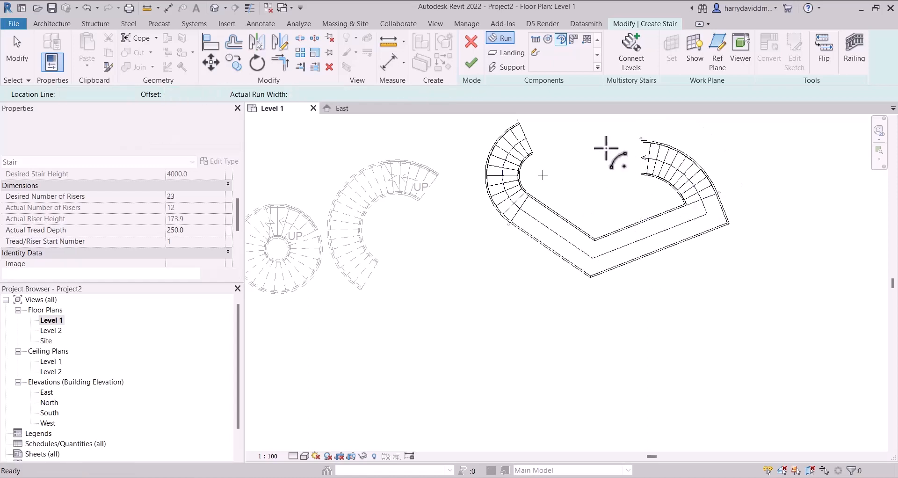
{"action": "key", "text": "Escape"}
{"action": "scroll", "coordinate": [691, 167], "scroll_direction": "down", "scroll_amount": 2}
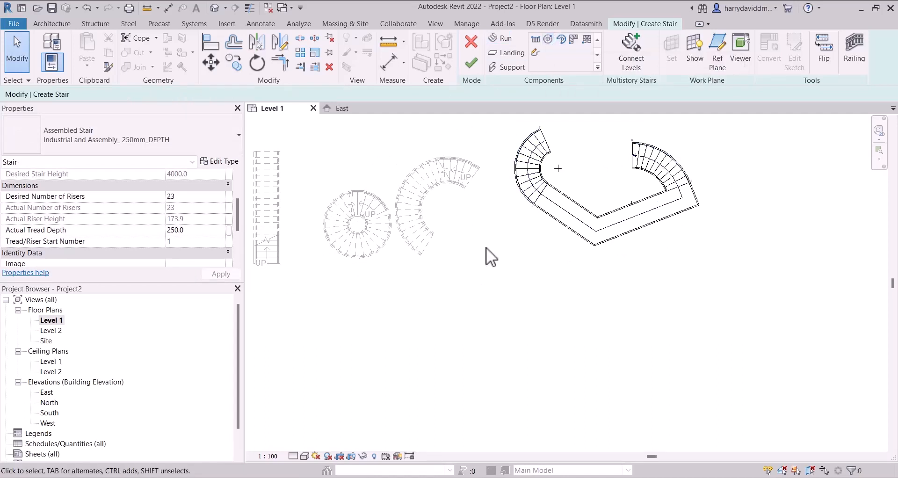
{"action": "middle_click_drag", "start_coordinate": [537, 213], "coordinate": [457, 221]}
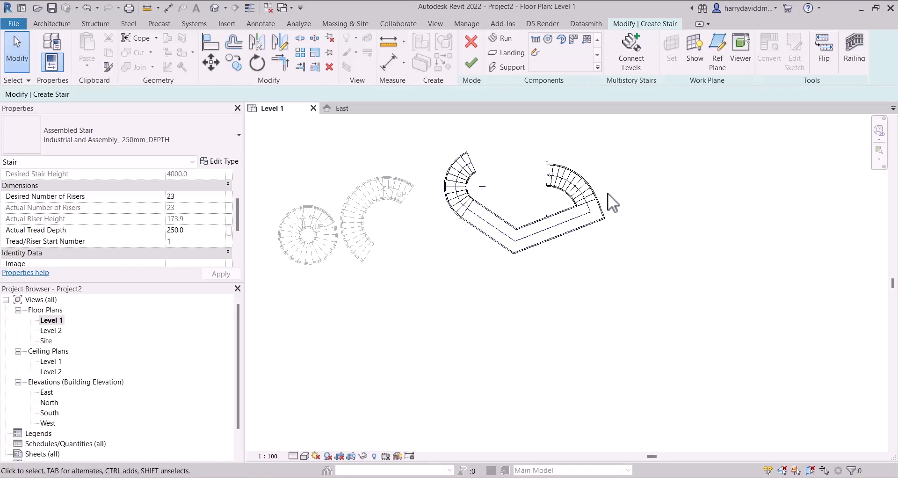
- Finish the stair made of two center-ends spiral runs and the landing between them in the Level 1 plan
{"action": "scroll", "coordinate": [522, 165], "scroll_direction": "up", "scroll_amount": 2}
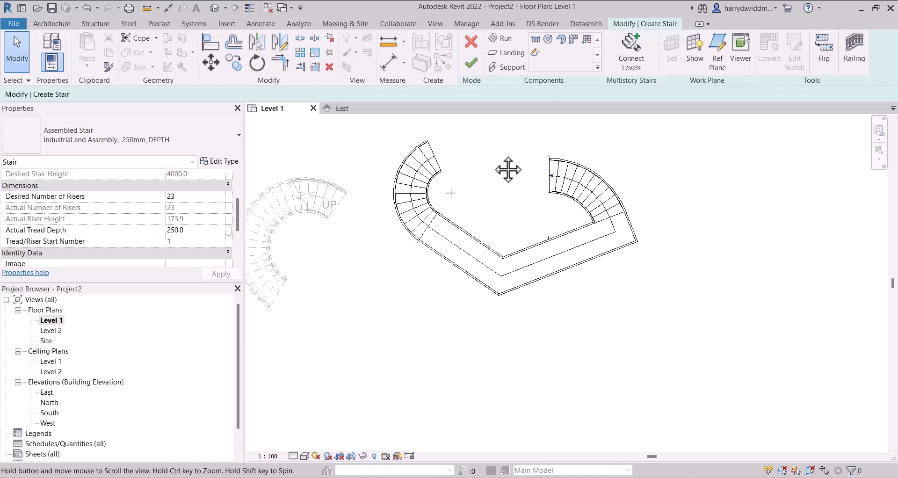
{"action": "middle_click_drag", "start_coordinate": [507, 169], "coordinate": [451, 148]}
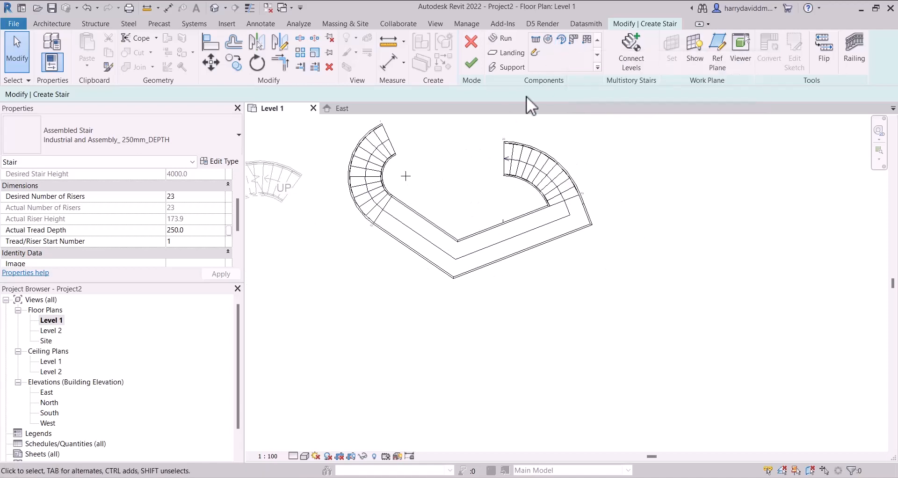
{"action": "scroll", "coordinate": [501, 206], "scroll_direction": "down", "scroll_amount": 2}
{"action": "middle_click_drag", "start_coordinate": [500, 206], "coordinate": [477, 239]}
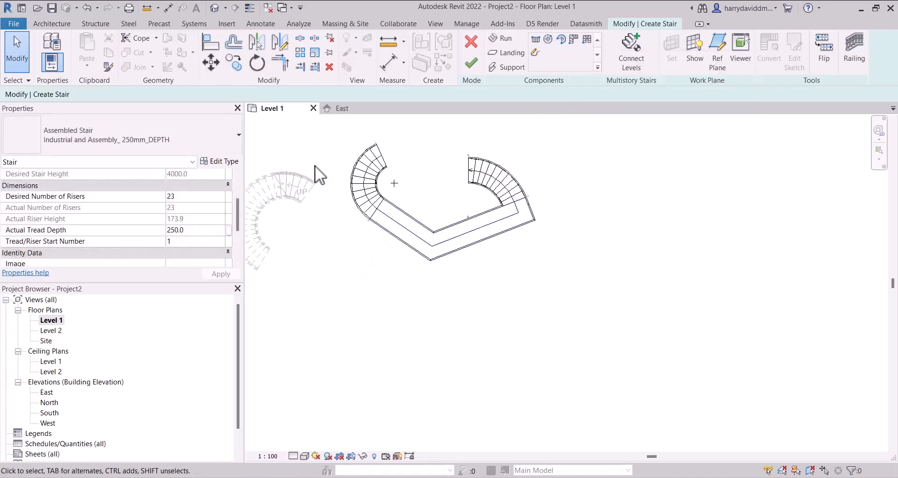
{"action": "scroll", "coordinate": [391, 159], "scroll_direction": "up", "scroll_amount": 2}
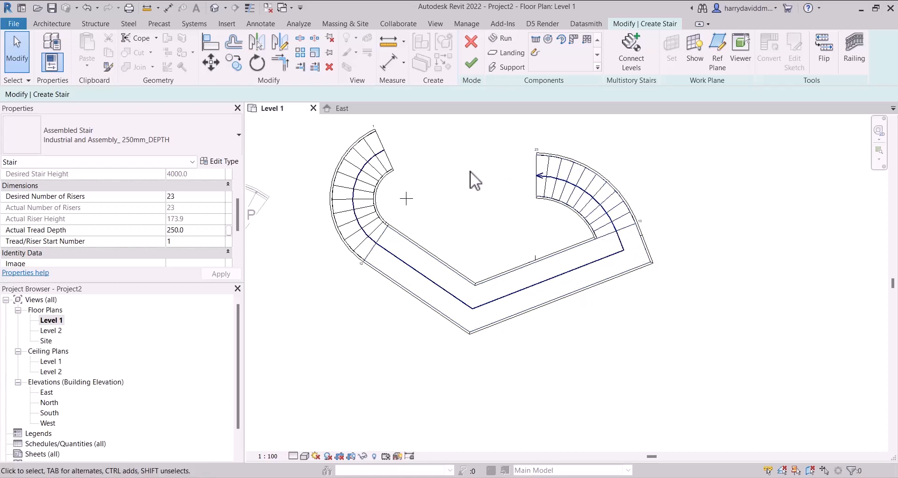
{"action": "scroll", "coordinate": [529, 172], "scroll_direction": "down", "scroll_amount": 2}
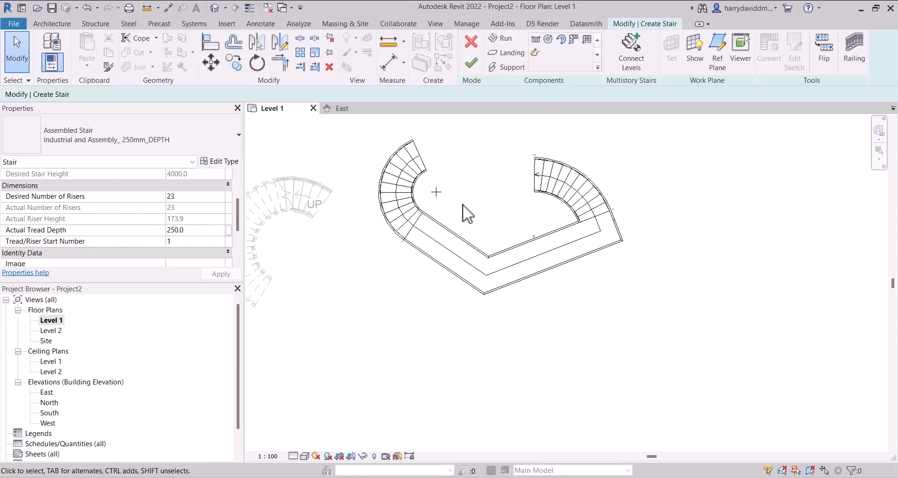
{"action": "middle_click_drag", "start_coordinate": [462, 204], "coordinate": [296, 170]}
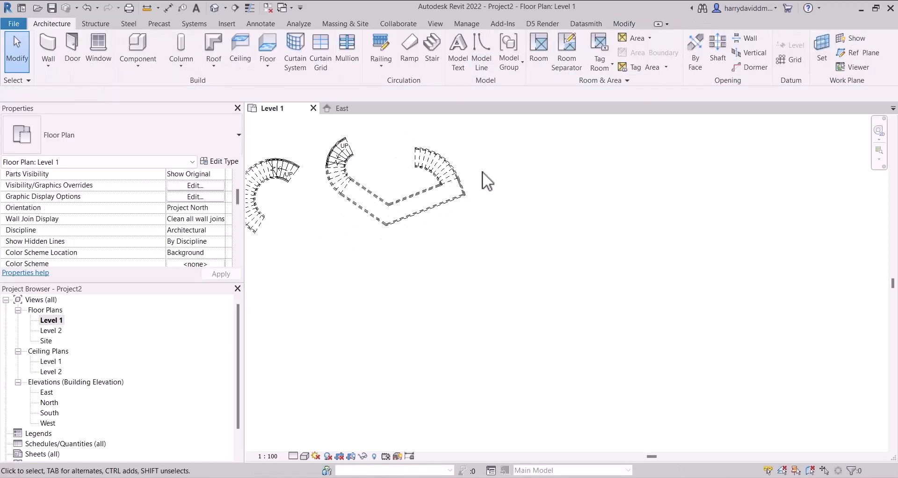
- Start another stair and place an L-shape winder run, 1000 wide with 23 risers, beside the center-ends spiral stair
{"action": "left_click", "coordinate": [430, 47]}
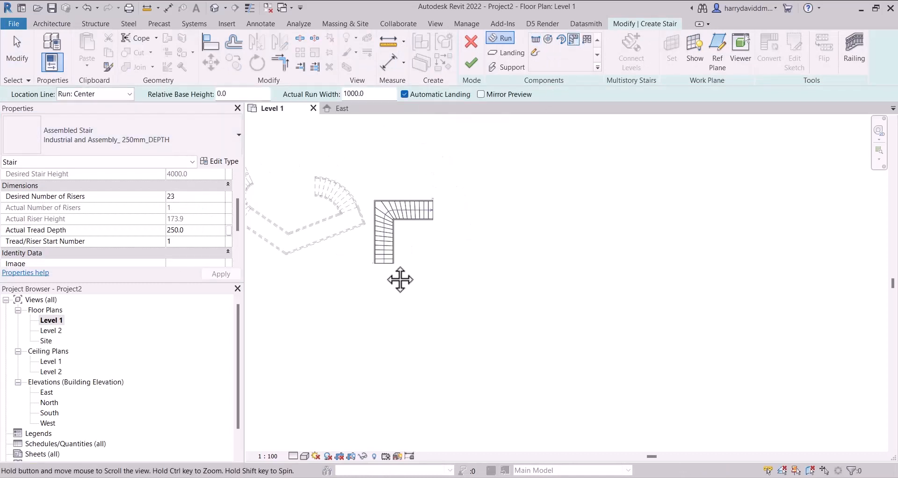
{"action": "scroll", "coordinate": [423, 262], "scroll_direction": "up", "scroll_amount": 3}
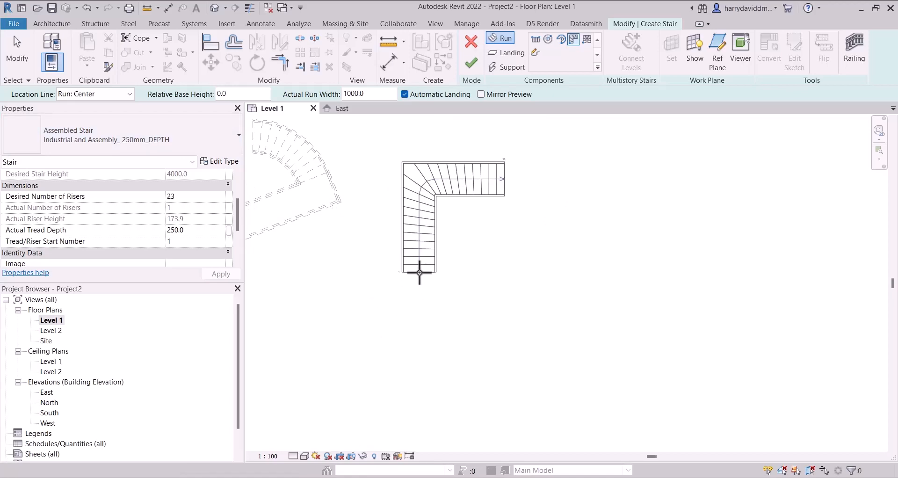
{"action": "middle_click_drag", "start_coordinate": [368, 277], "coordinate": [892, 275]}
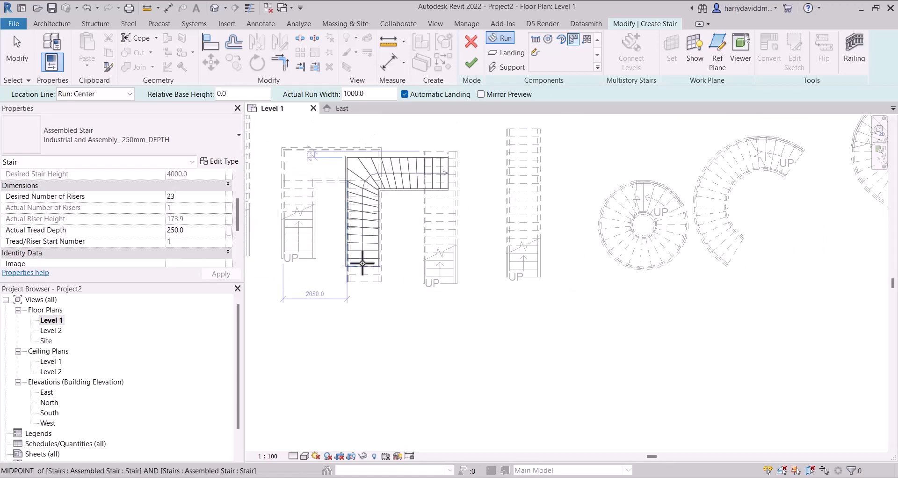
{"action": "scroll", "coordinate": [298, 238], "scroll_direction": "down", "scroll_amount": 2}
{"action": "middle_click_drag", "start_coordinate": [662, 215], "coordinate": [340, 218]}
{"action": "scroll", "coordinate": [450, 233], "scroll_direction": "up", "scroll_amount": 2}
{"action": "left_click", "coordinate": [474, 236]}
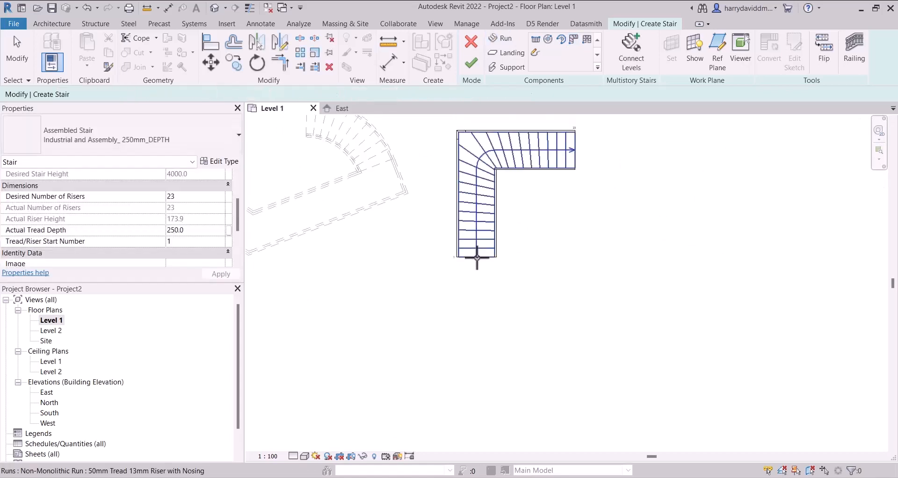
{"action": "key", "text": "Escape"}
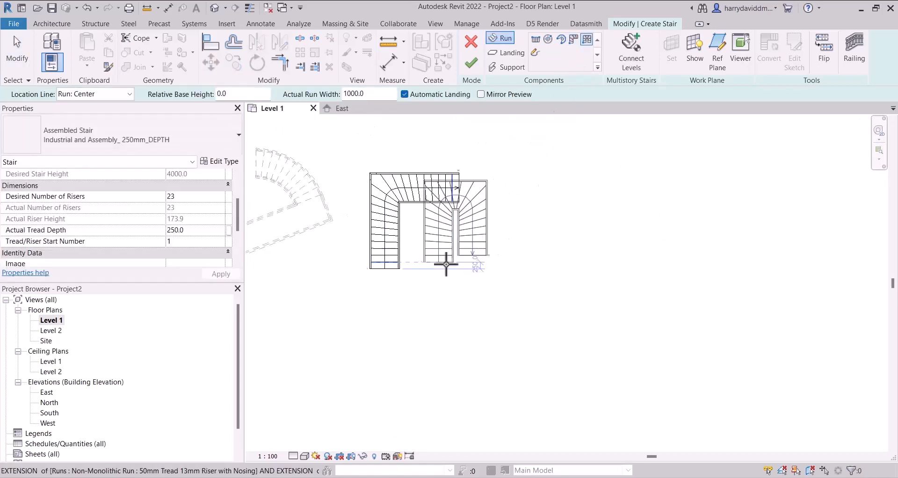
- Place a U-shape winder run, 1000 wide, beside the open side of the L-shape winder run
{"action": "scroll", "coordinate": [442, 261], "scroll_direction": "down", "scroll_amount": 1}
{"action": "scroll", "coordinate": [498, 262], "scroll_direction": "up", "scroll_amount": 1}
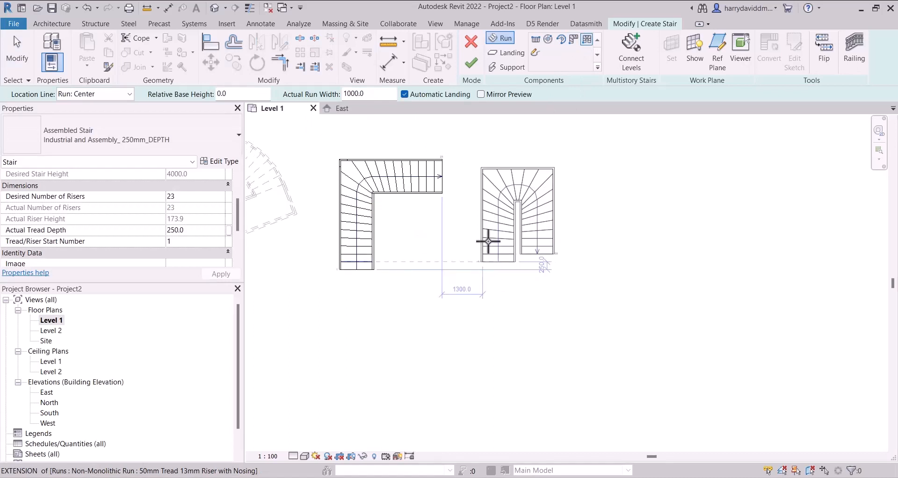
{"action": "key", "text": "Escape"}
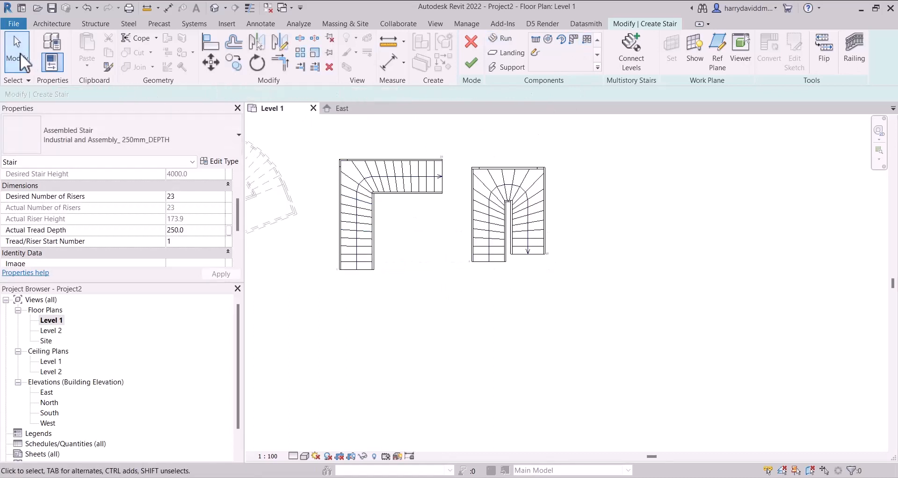
- Examine the tread layout, inner stringers and travel direction of the L-shape and U-shape winder runs
{"action": "scroll", "coordinate": [560, 193], "scroll_direction": "down", "scroll_amount": 2}
{"action": "scroll", "coordinate": [560, 193], "scroll_direction": "up", "scroll_amount": 1}
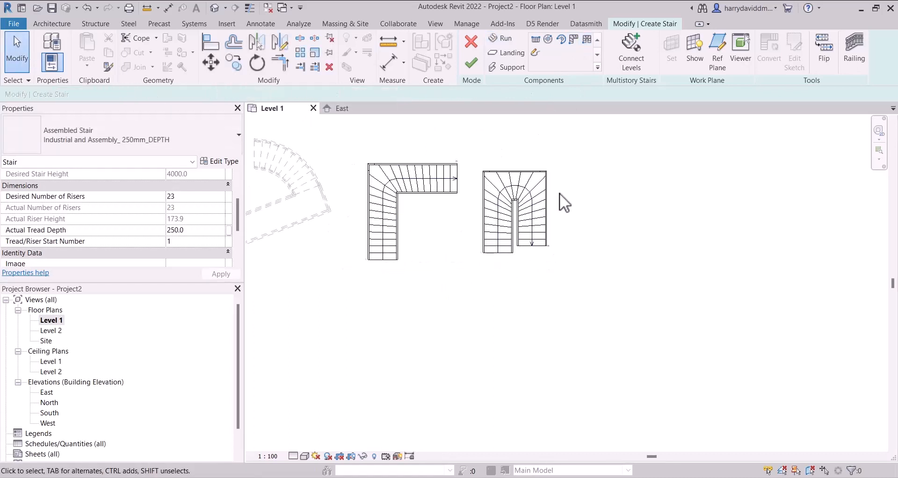
{"action": "scroll", "coordinate": [512, 218], "scroll_direction": "up", "scroll_amount": 2}
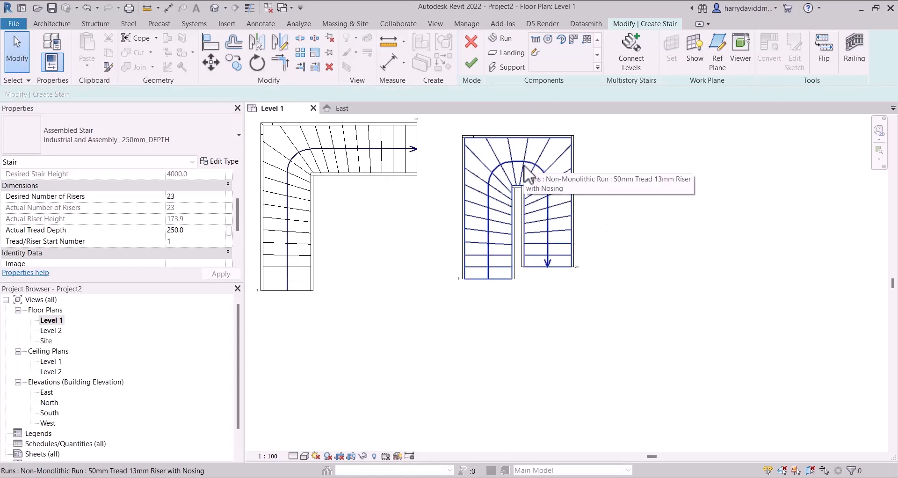
{"action": "scroll", "coordinate": [513, 201], "scroll_direction": "up", "scroll_amount": 2}
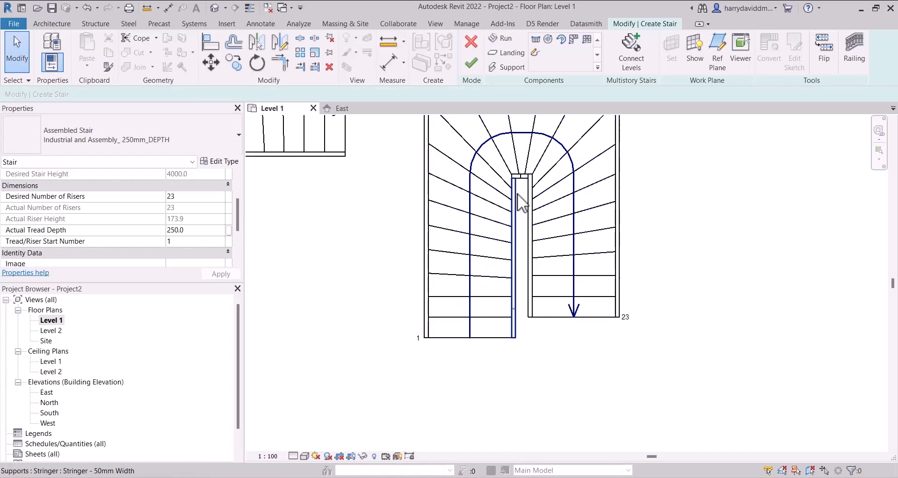
{"action": "scroll", "coordinate": [514, 214], "scroll_direction": "down", "scroll_amount": 3}
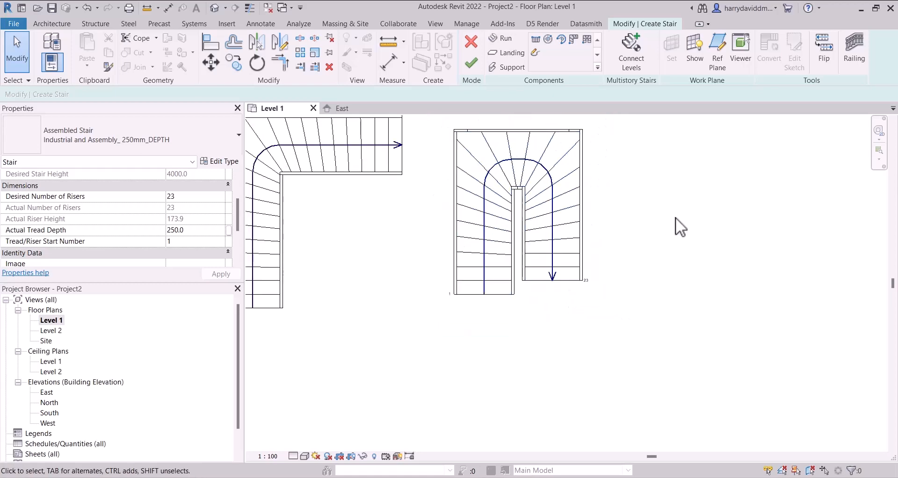
{"action": "mouse_move", "coordinate": [691, 234]}
{"action": "middle_mouse_down"}
{"action": "mouse_move", "coordinate": [598, 215]}
{"action": "mouse_move", "coordinate": [575, 241]}
{"action": "mouse_move", "coordinate": [581, 267]}
{"action": "middle_mouse_up"}
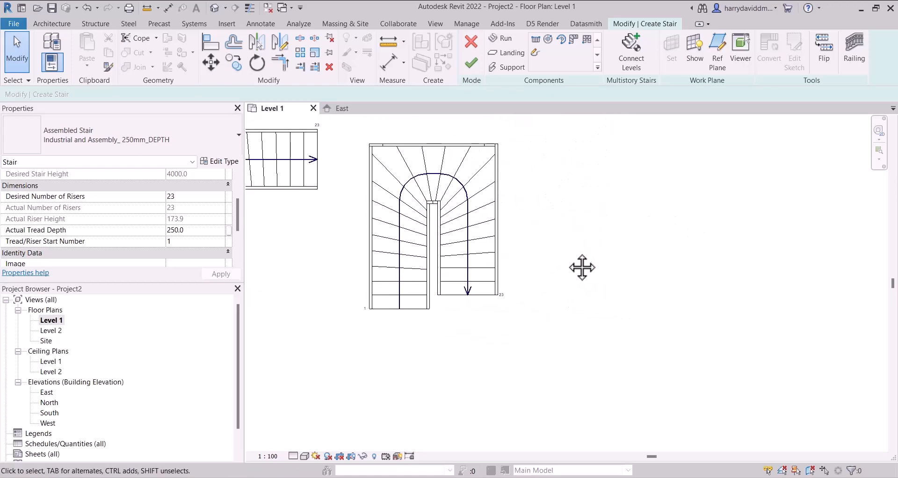
{"action": "middle_click_drag", "start_coordinate": [565, 200], "coordinate": [837, 187]}
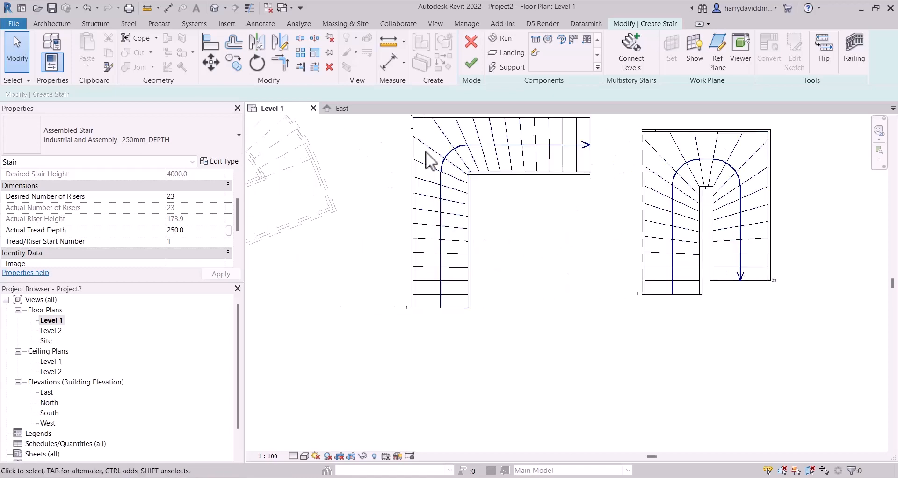
{"action": "middle_click_drag", "start_coordinate": [649, 190], "coordinate": [450, 165]}
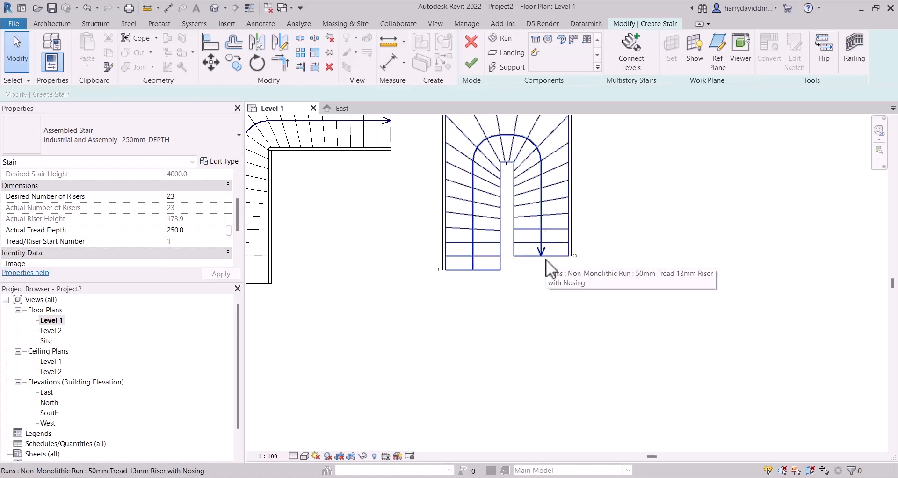
{"action": "scroll", "coordinate": [605, 205], "scroll_direction": "down", "scroll_amount": 1}
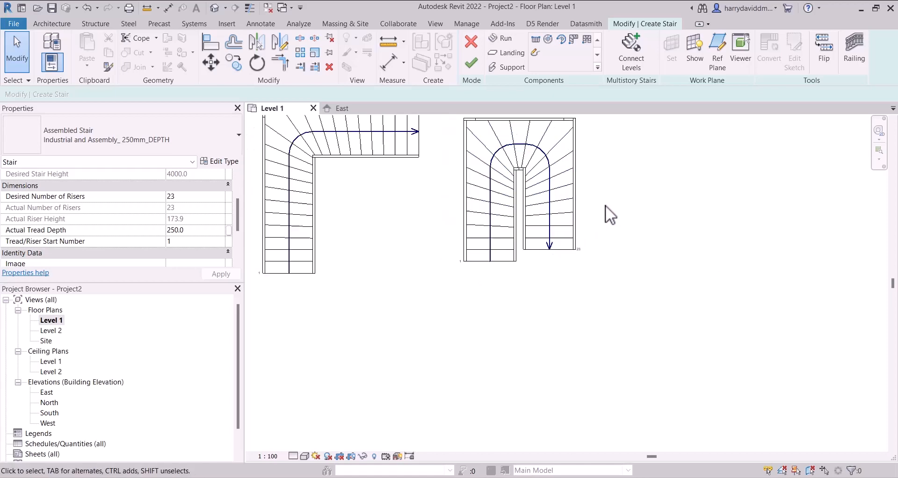
{"action": "scroll", "coordinate": [605, 205], "scroll_direction": "down", "scroll_amount": 2}
{"action": "key", "text": "ctrl+z"}
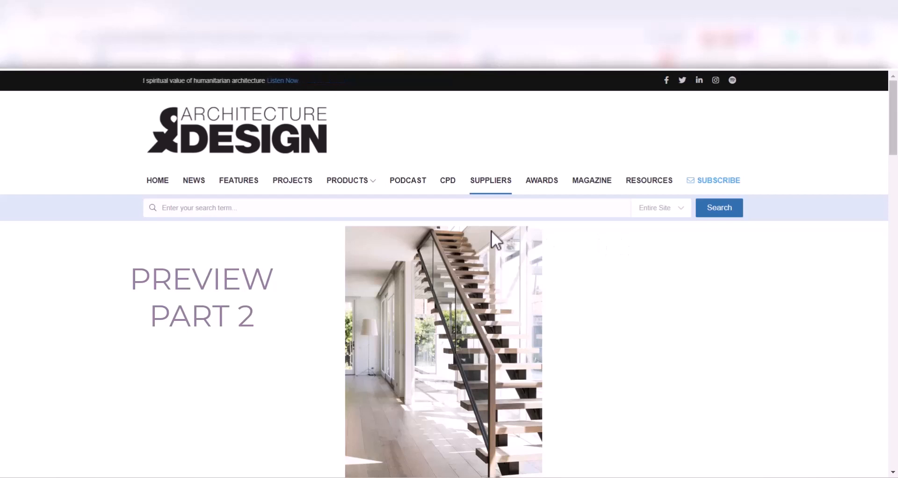
{"action": "scroll", "coordinate": [489, 221], "scroll_direction": "down", "scroll_amount": 3}
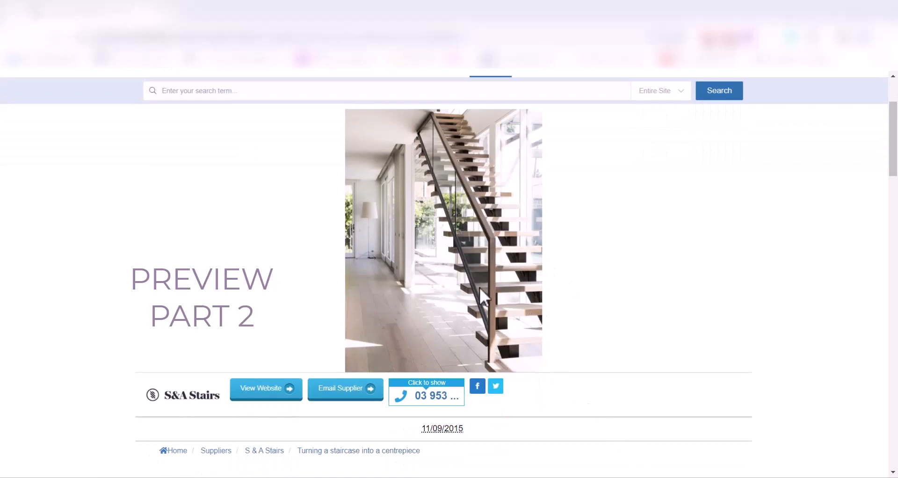
{"action": "scroll", "coordinate": [472, 282], "scroll_direction": "up", "scroll_amount": 2}
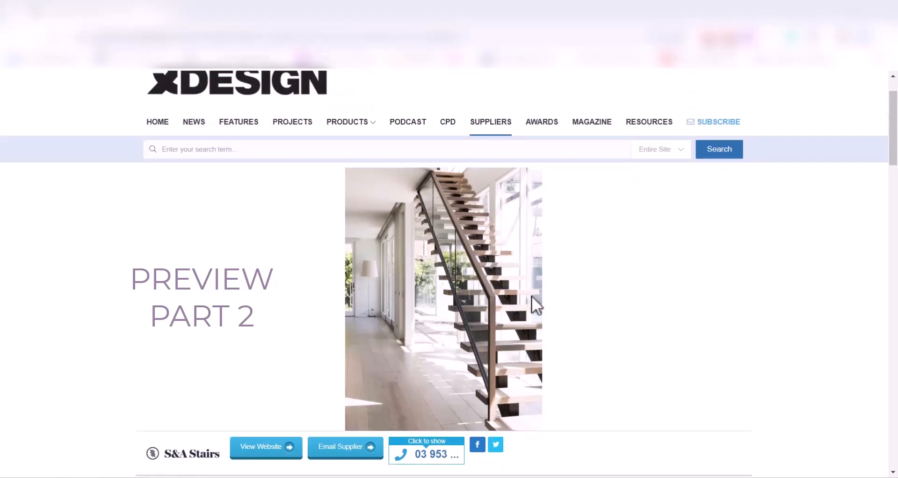